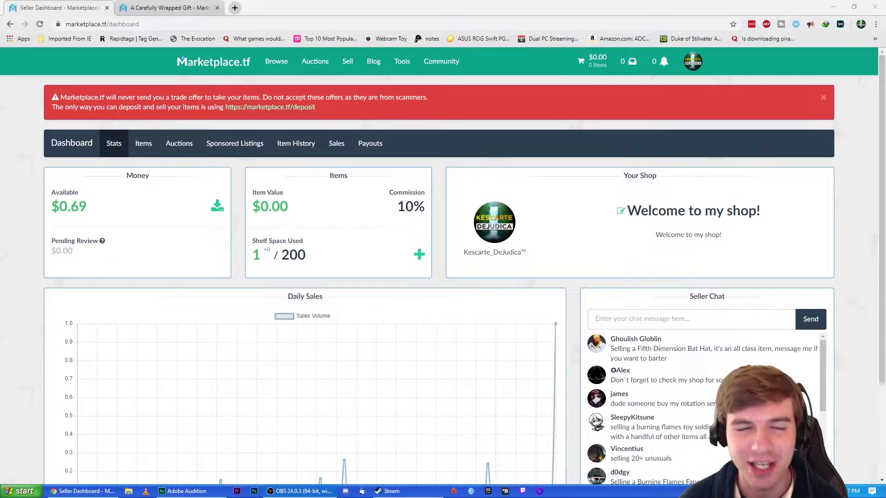
- View the Payouts page: $0.69 available and PayPal payouts of $1.04, $1.06 and $10.06
click(386, 285)
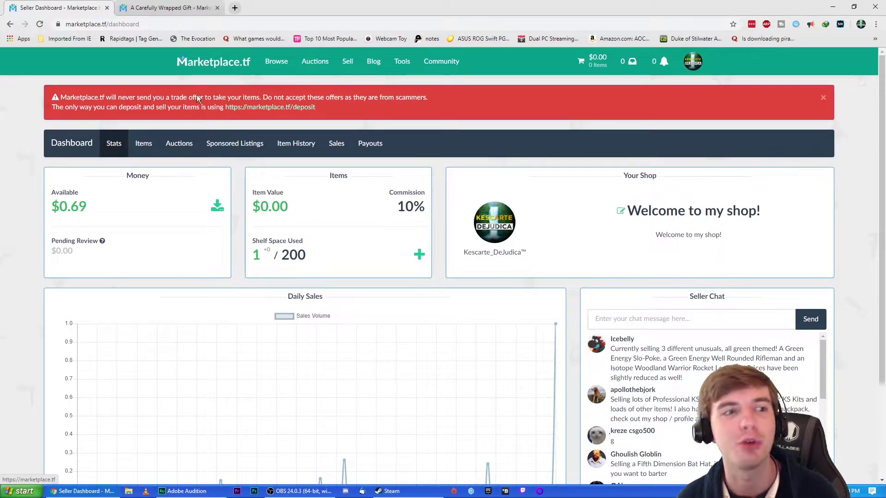
click(216, 208)
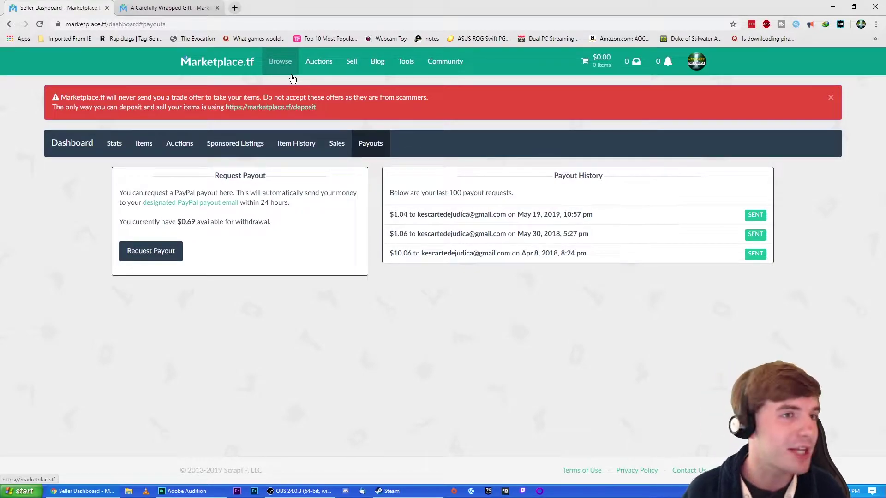
click(186, 6)
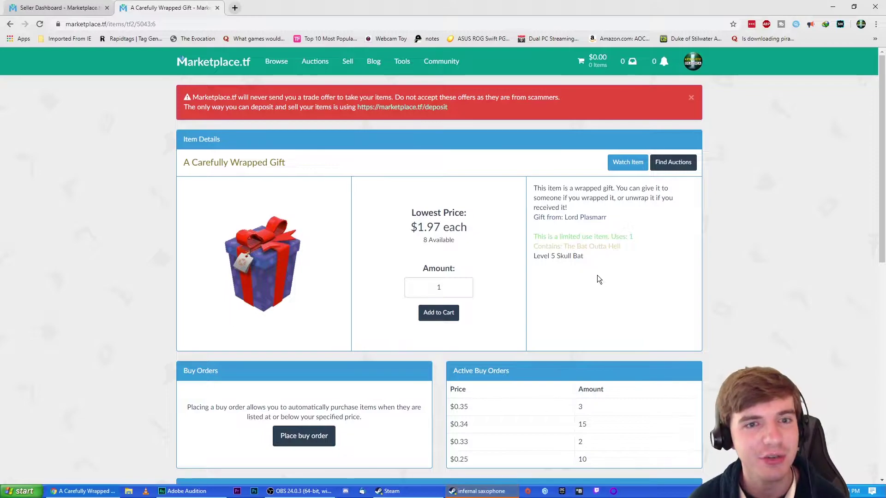
scroll(604, 267, down, 1)
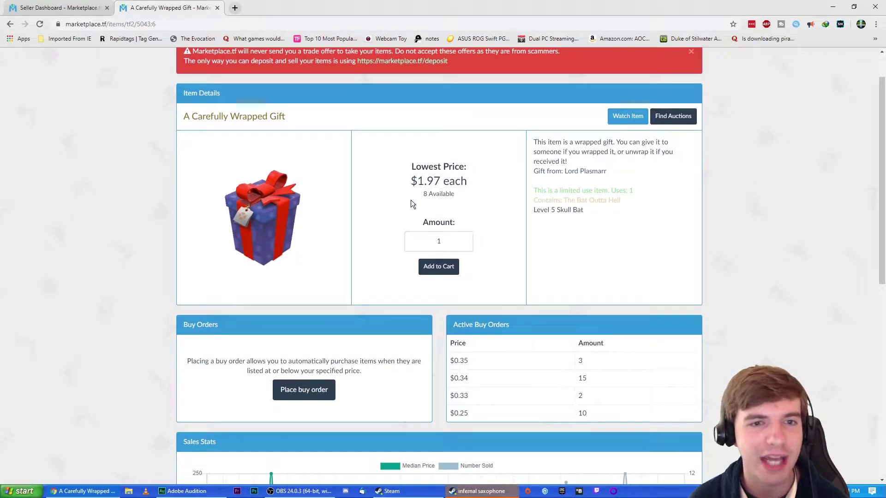
scroll(428, 204, down, 4)
scroll(480, 202, up, 1)
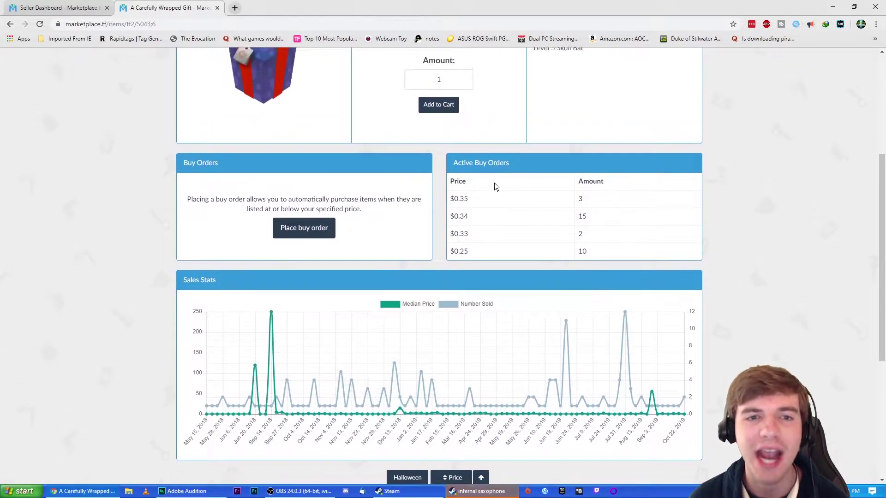
scroll(494, 182, up, 2)
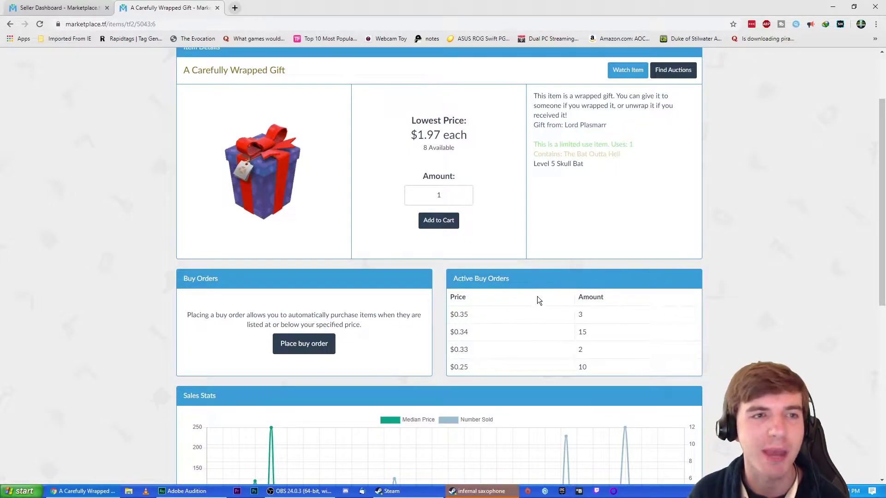
scroll(309, 164, up, 2)
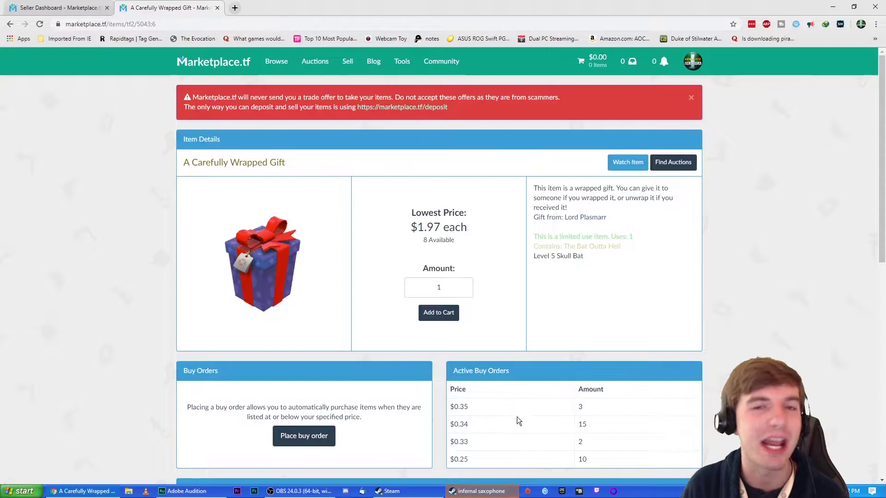
- Search the Steam Community Market for 'carefully wrapped gift', which returns no matches
click(407, 493)
mouse_move(143, 26)
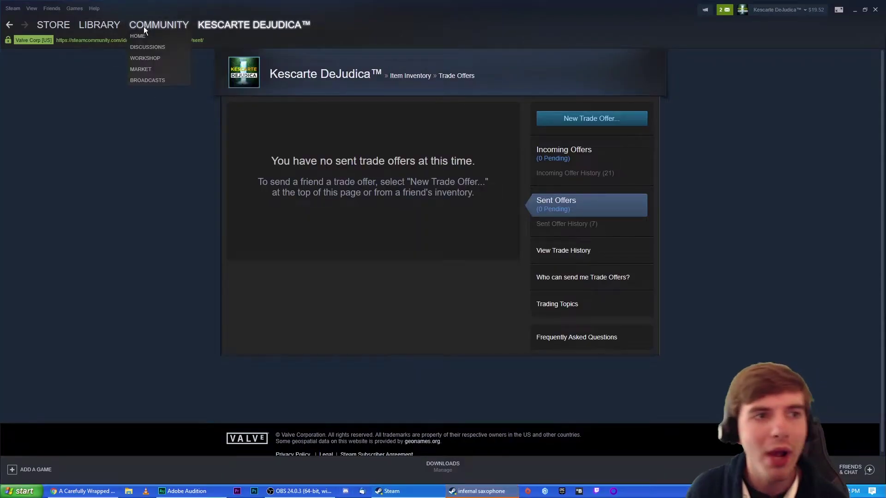
click(147, 67)
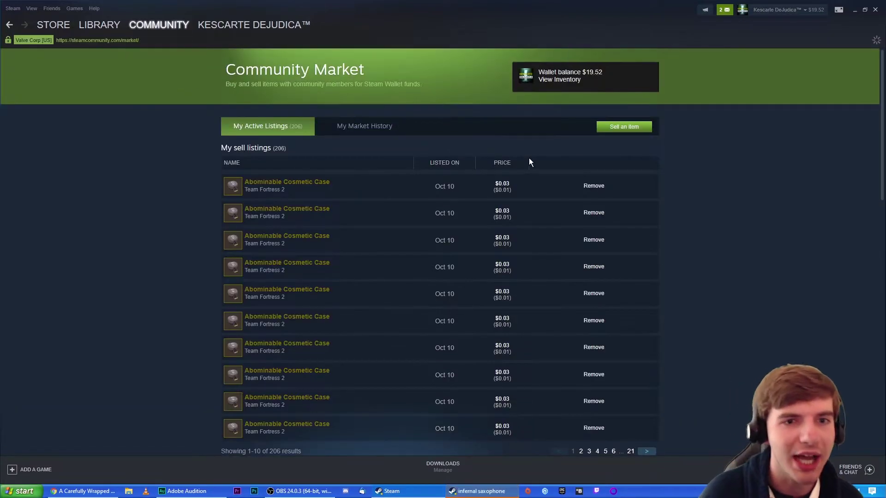
scroll(554, 162, down, 5)
click(557, 309)
text(carefully wrap)
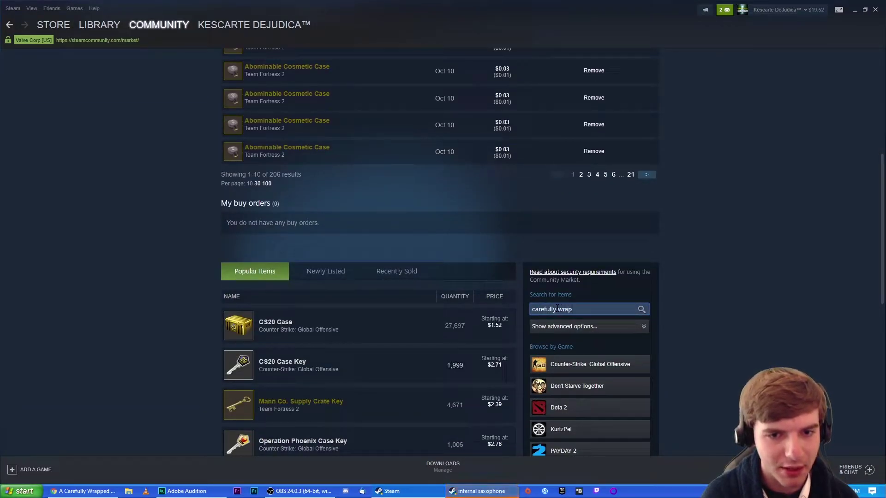
text(ped gift)
key(Return)
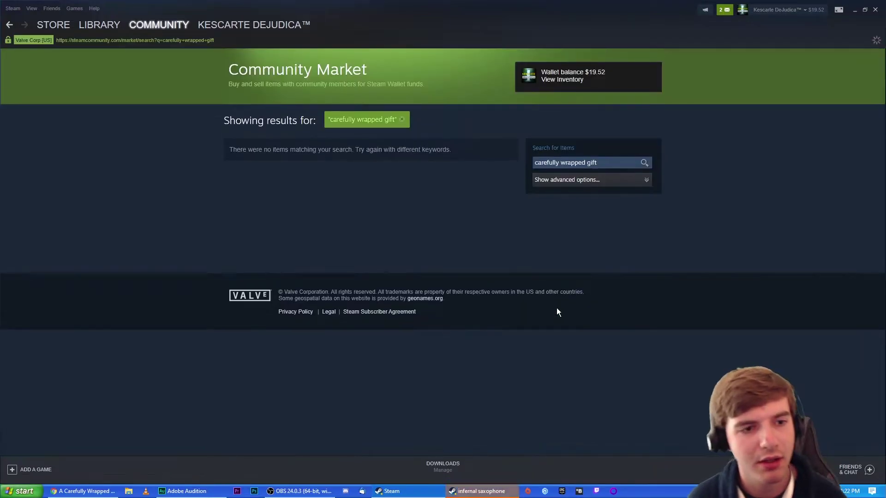
- Replace the market search text with 'gift wrap'
click(616, 163)
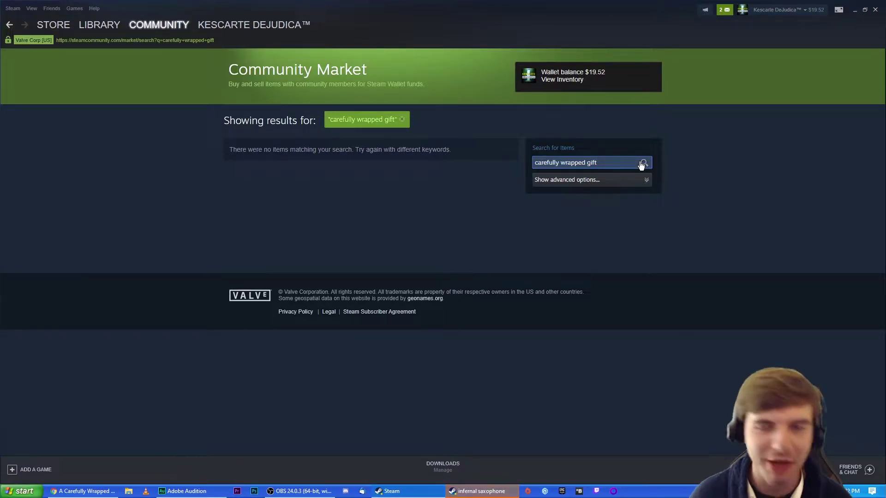
key(BackSpace)
key(BackSpace)
key(BackSpace)
key(BackSpace)
key(BackSpace)
key(BackSpace)
key(BackSpace)
key(BackSpace)
key(BackSpace)
key(BackSpace)
key(BackSpace)
key(BackSpace)
key(BackSpace)
key(BackSpace)
key(BackSpace)
key(BackSpace)
key(BackSpace)
key(BackSpace)
key(BackSpace)
key(BackSpace)
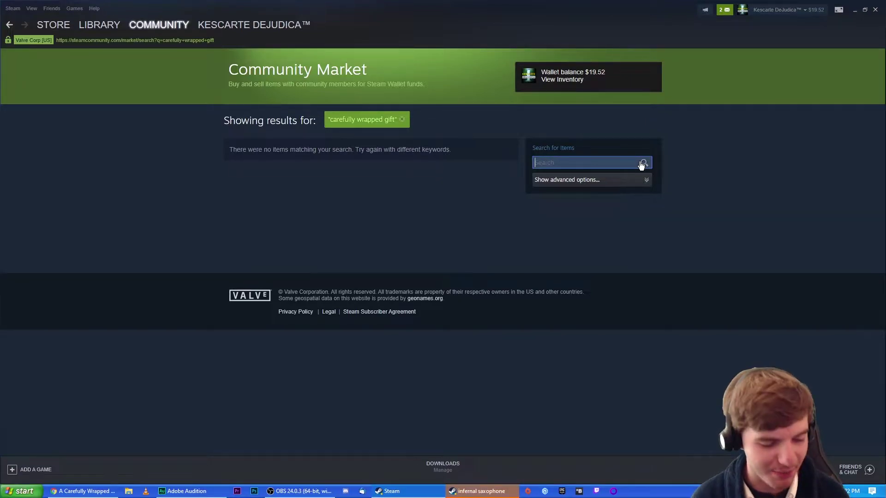
text(gift wrap)
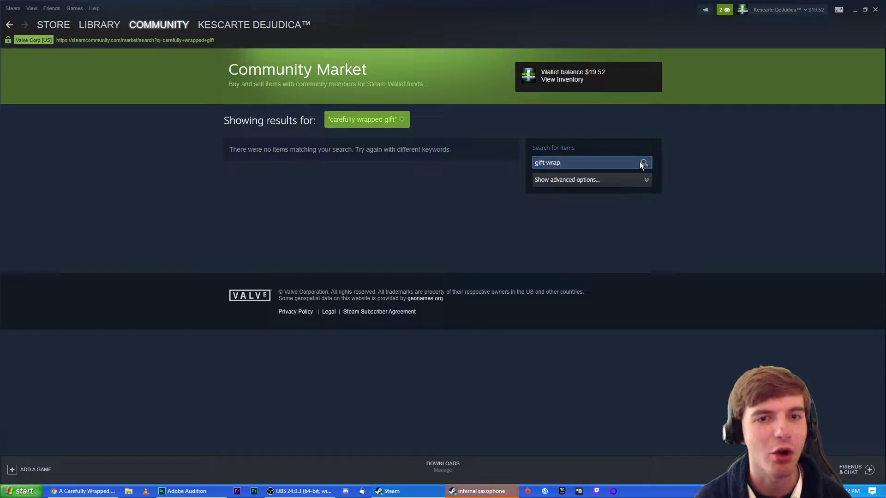
- Check the Gift Wrap listing's prices (806 listed from $0.21), then return to Marketplace.tf
click(642, 163)
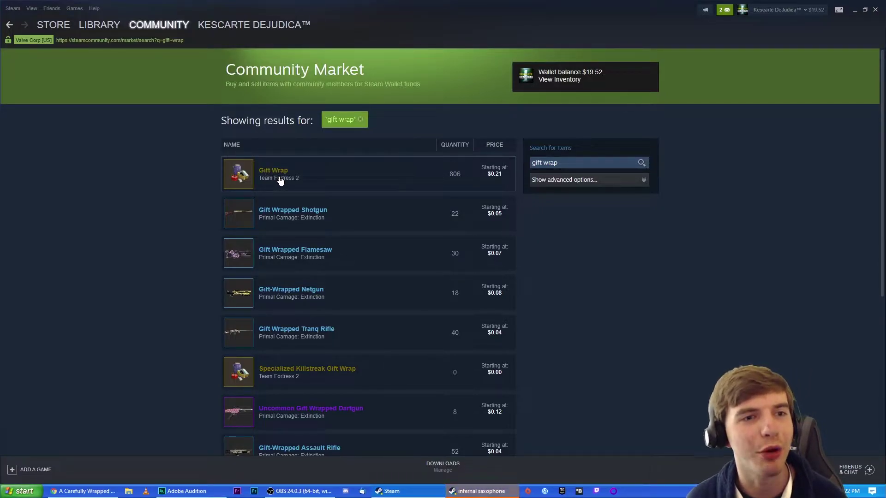
click(306, 178)
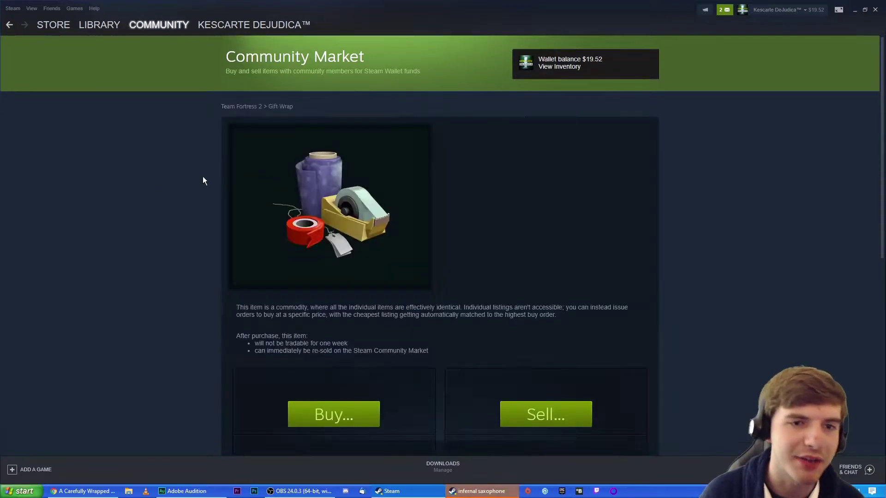
scroll(291, 288, down, 4)
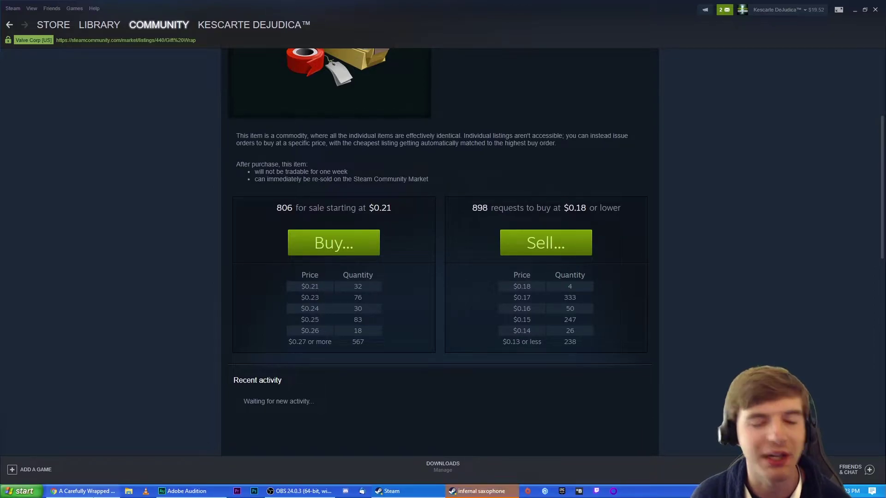
click(85, 491)
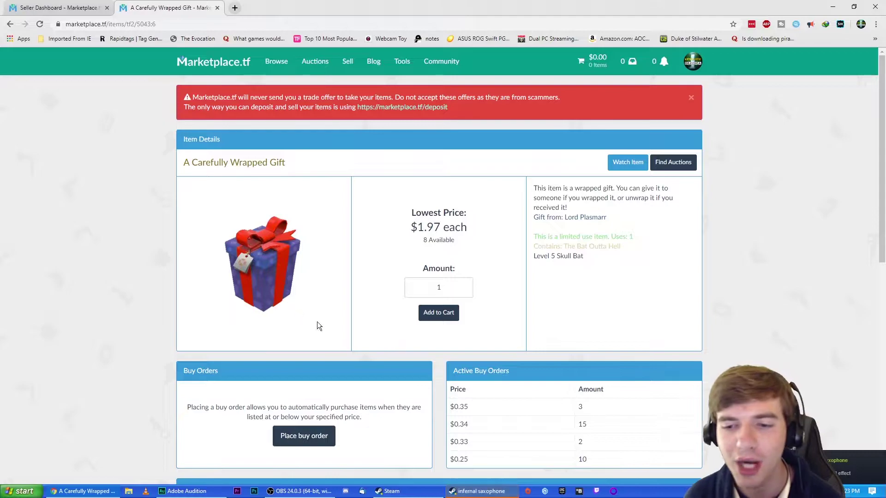
click(392, 491)
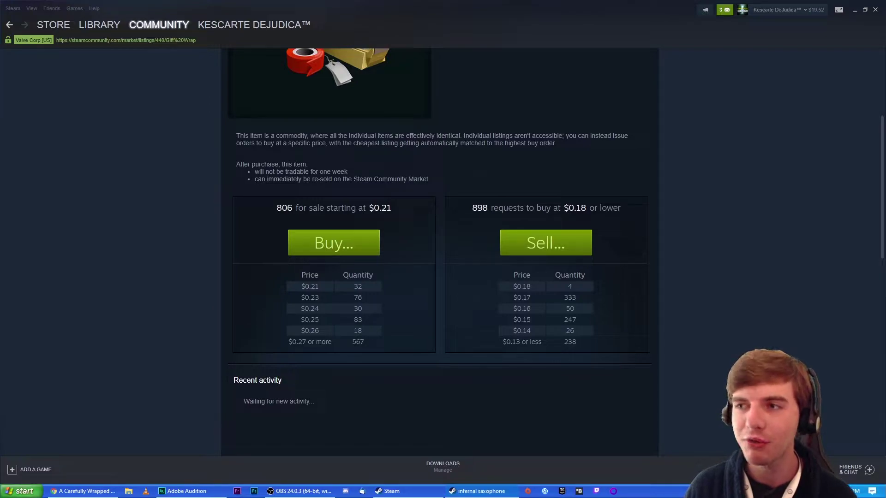
mouse_move(68, 496)
click(83, 455)
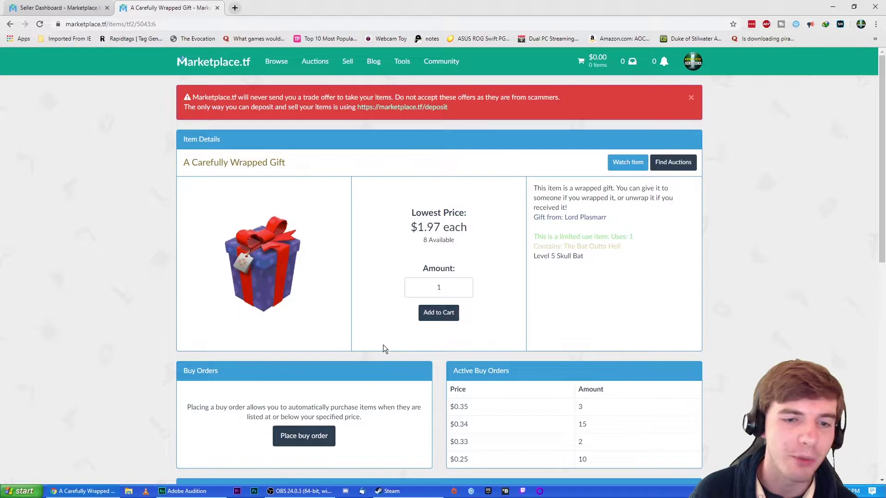
scroll(383, 349, down, 3)
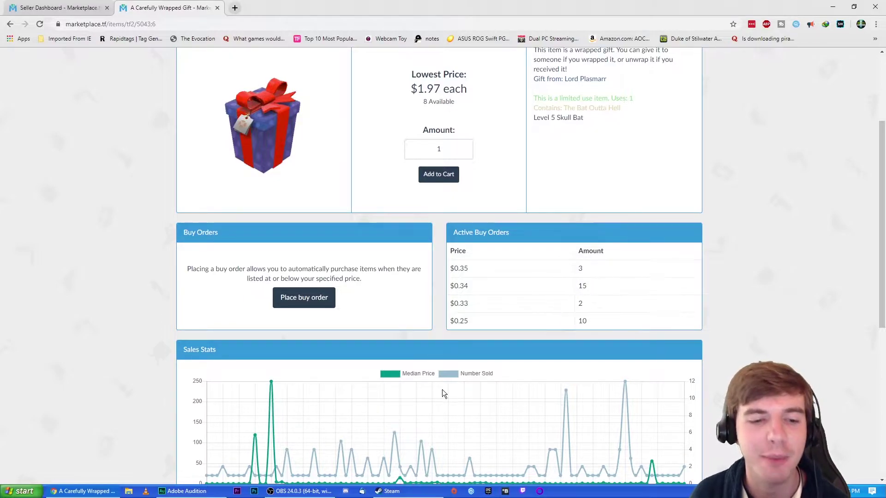
scroll(93, 134, up, 3)
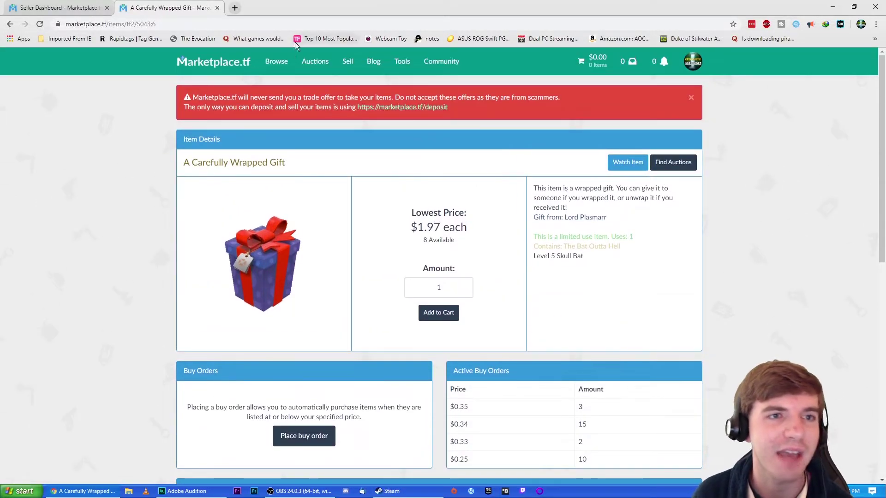
right_click(277, 65)
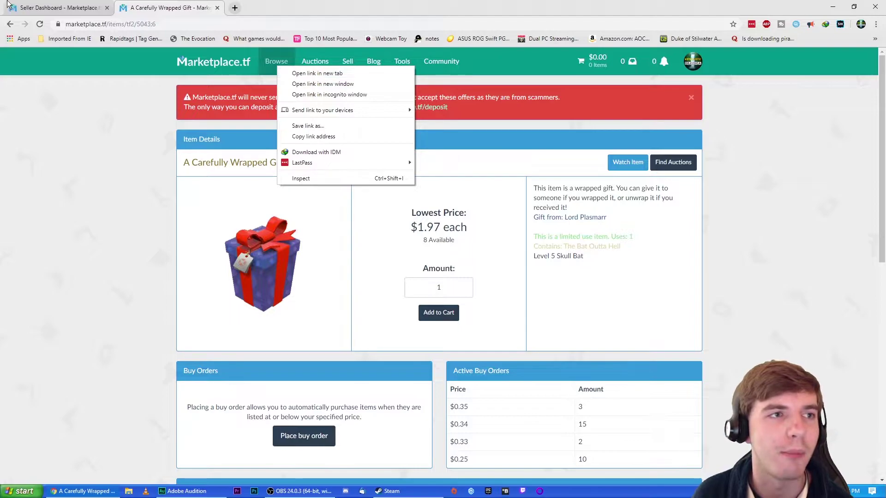
key(ctrl+Tab)
click(144, 144)
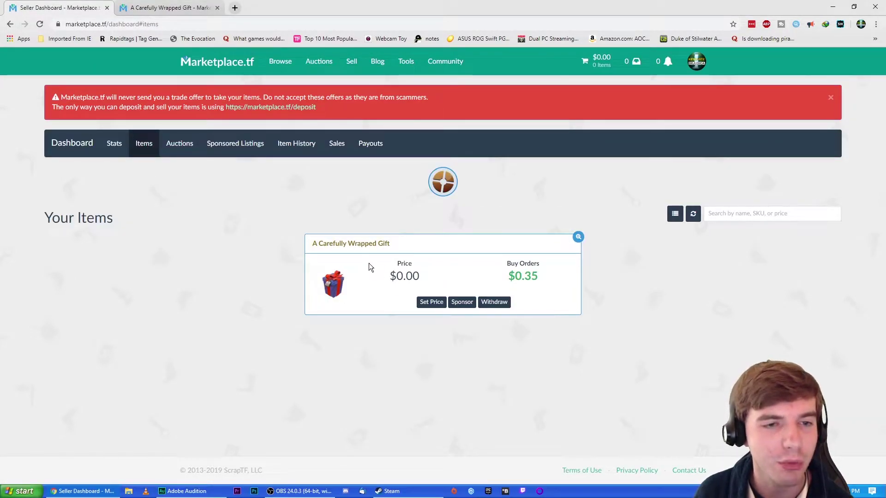
key(ctrl+Tab)
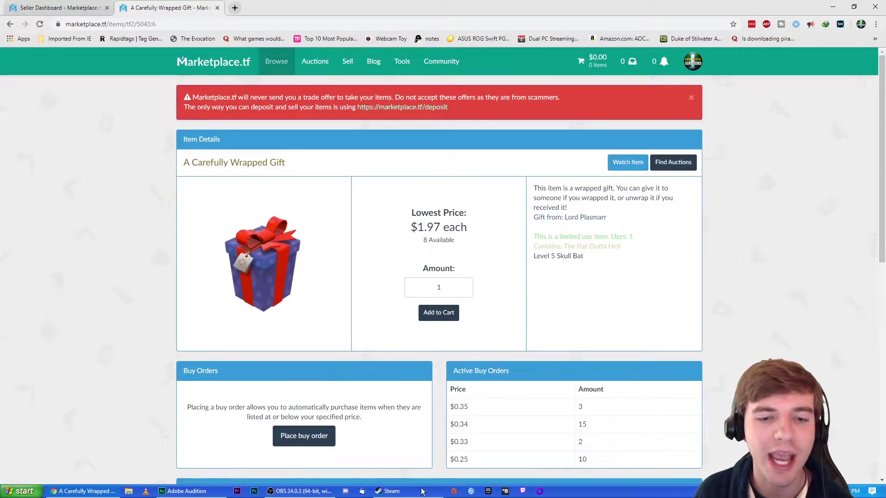
- Place an order for 19 Gift Wraps at $0.21 each, accepting the subscriber agreement
click(392, 491)
click(330, 245)
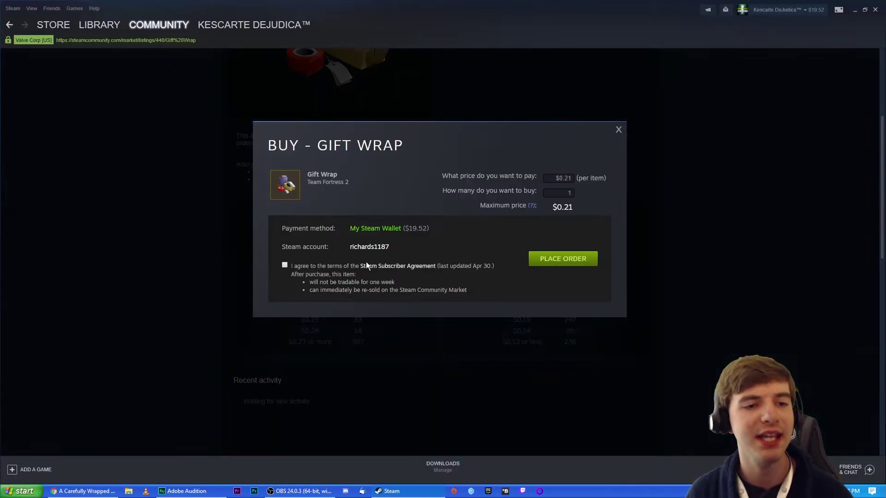
double_click(570, 192)
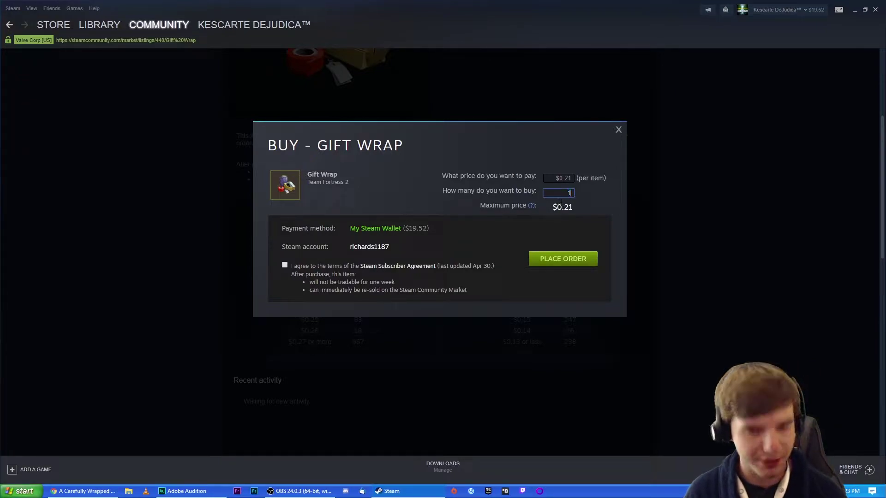
text(9)
click(284, 264)
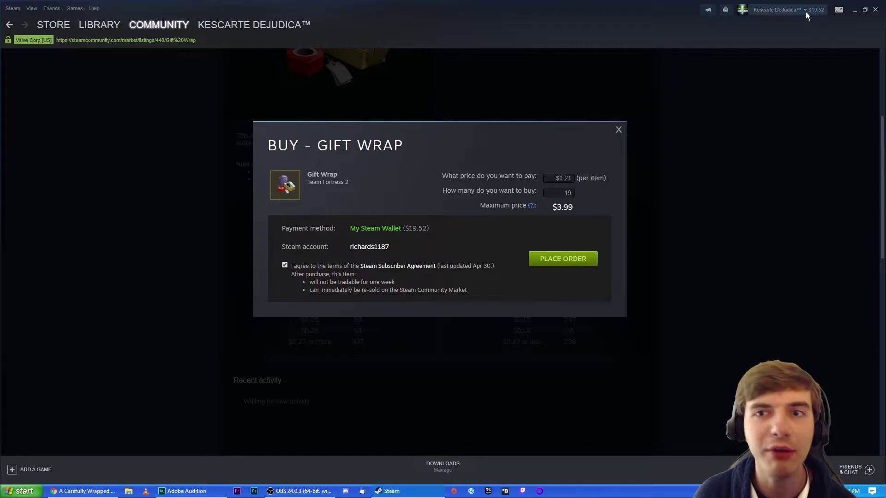
click(563, 260)
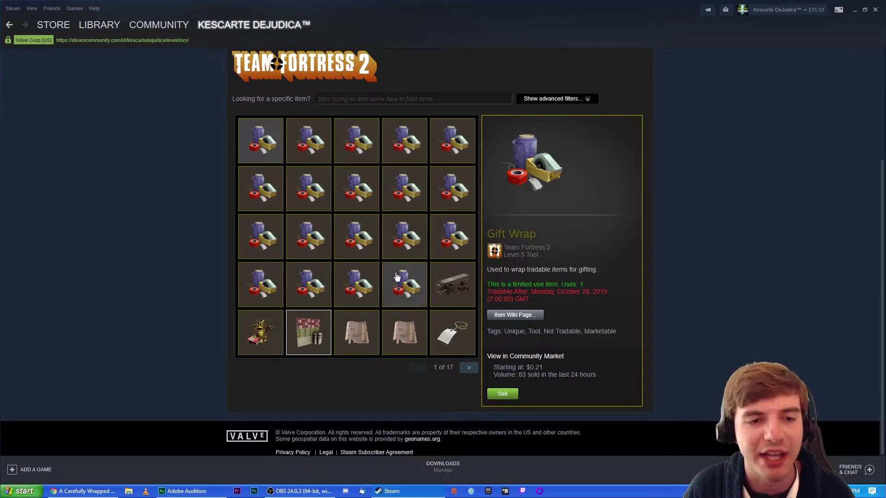
- Launch Team Fortress 2 and browse backpack pages 2 and 3
click(95, 24)
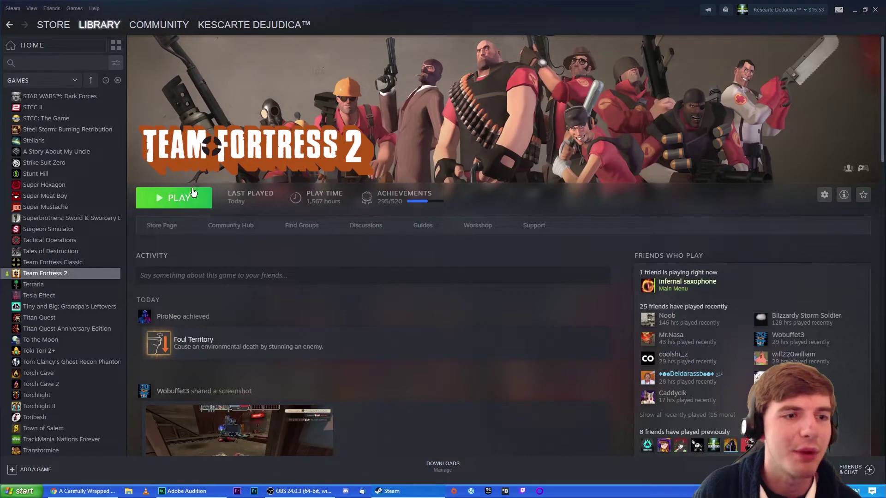
click(174, 198)
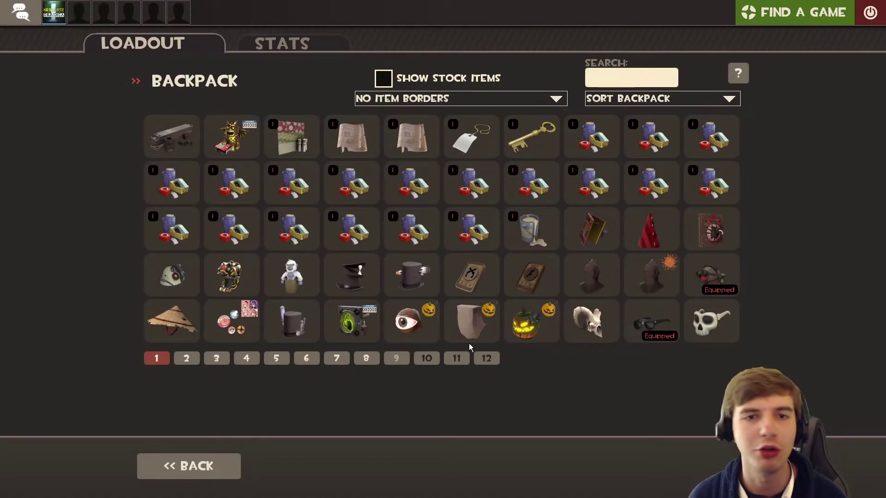
mouse_move(549, 135)
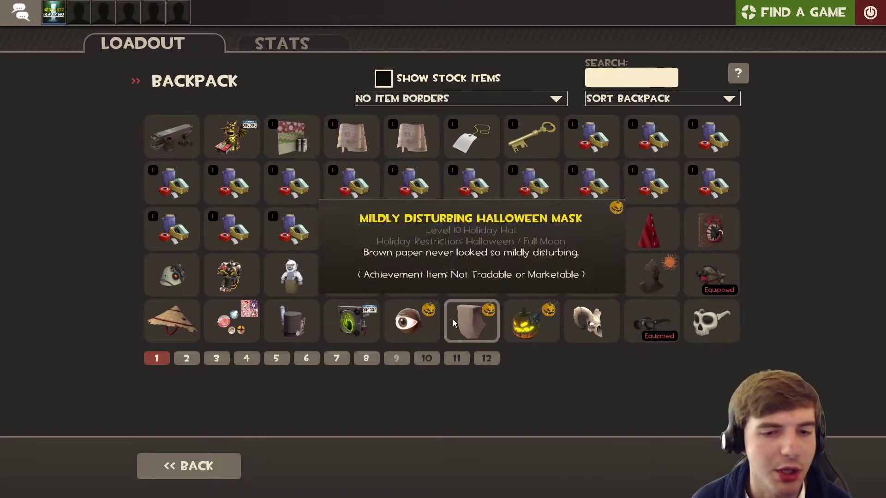
mouse_move(617, 344)
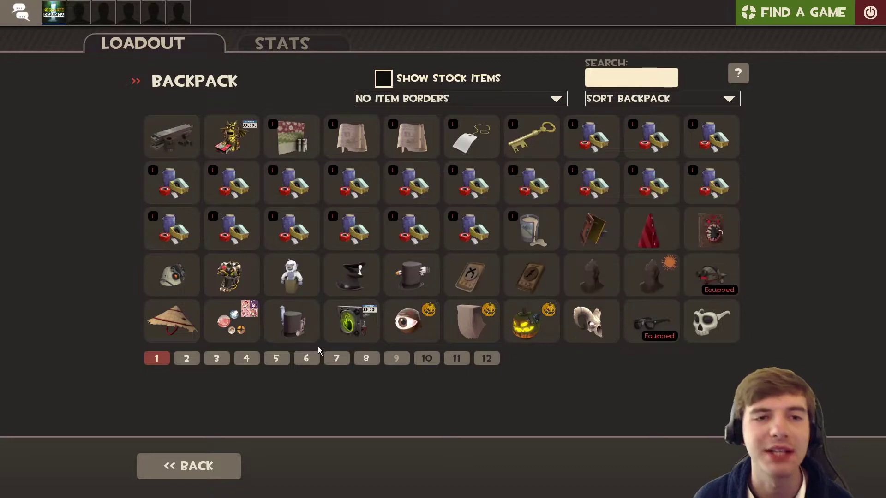
click(193, 357)
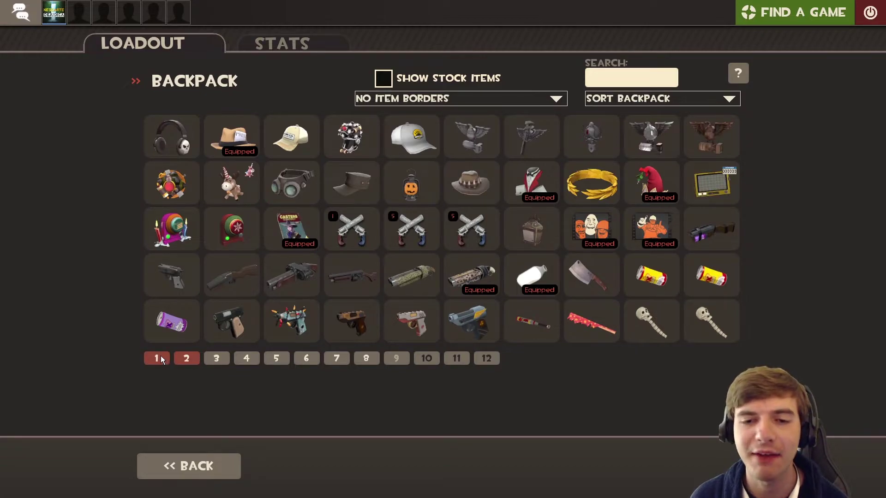
click(215, 360)
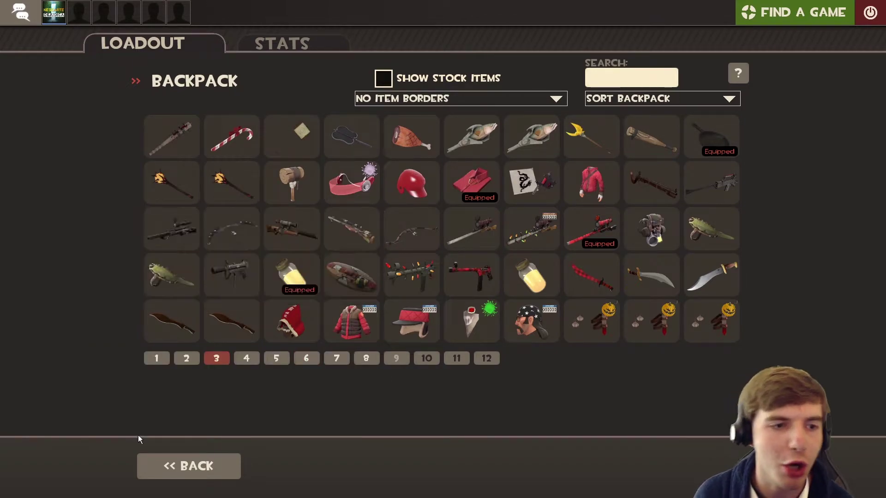
- Use a Gift Wrap on the Sun-on-a-Stick, then apply the next Gift Wrap to another item
click(155, 357)
click(586, 139)
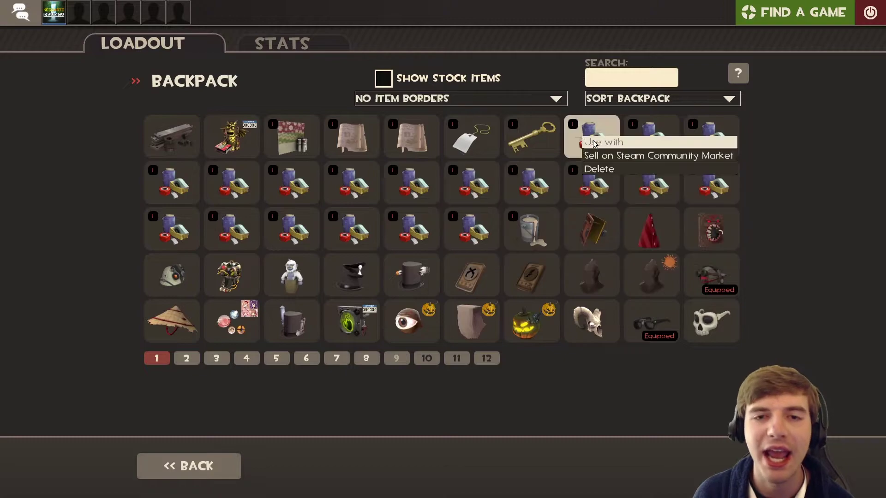
click(587, 141)
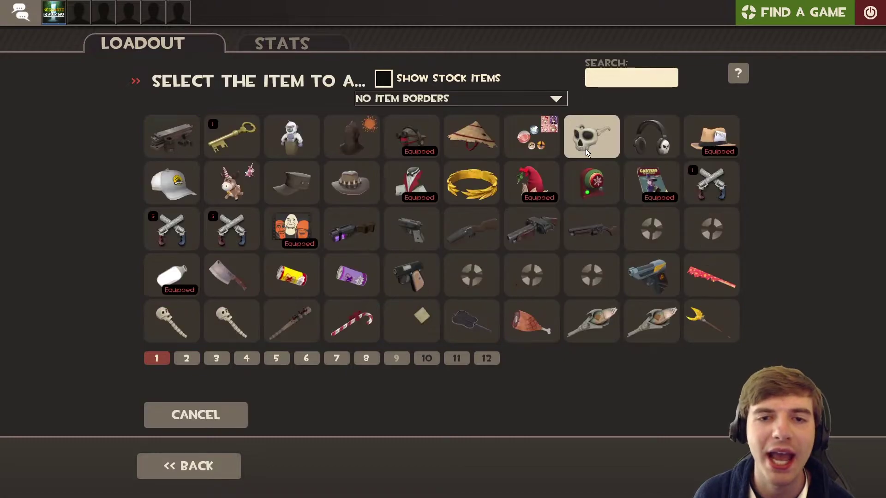
click(187, 359)
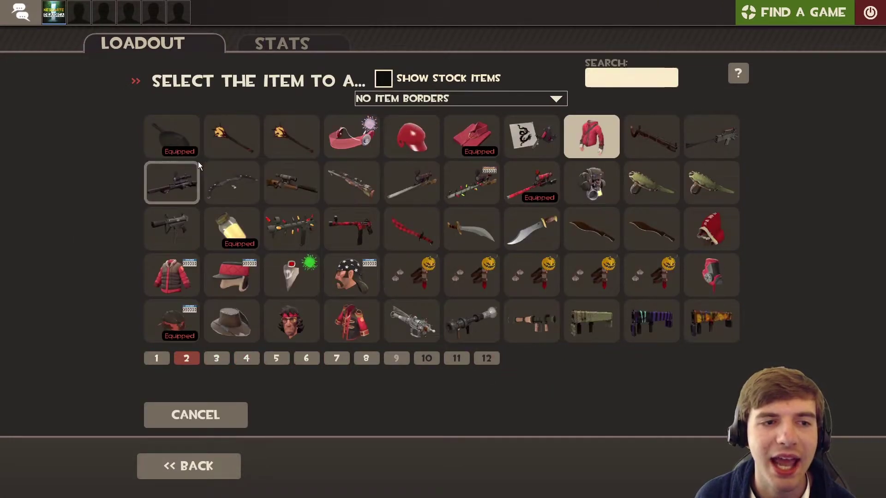
click(271, 140)
click(503, 316)
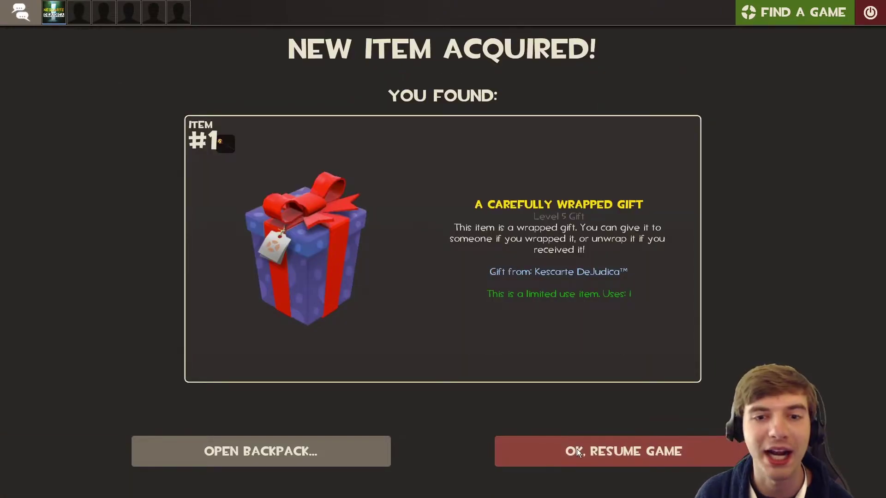
click(577, 450)
mouse_move(615, 137)
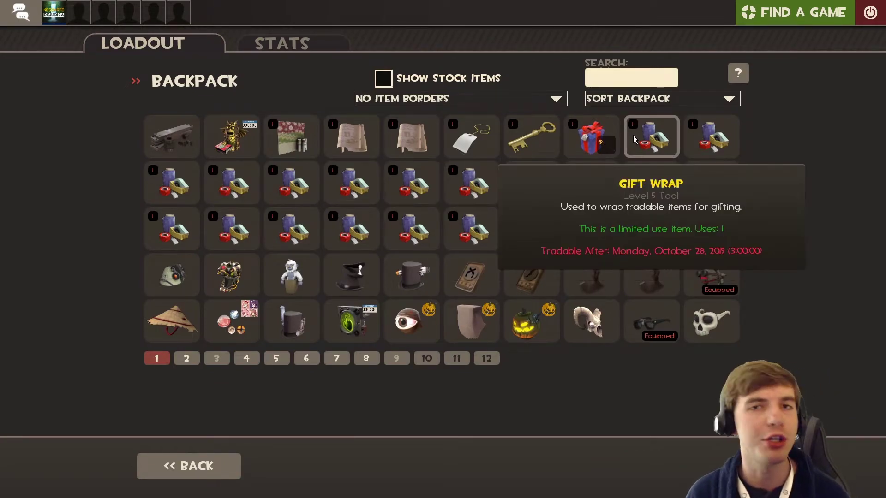
click(657, 144)
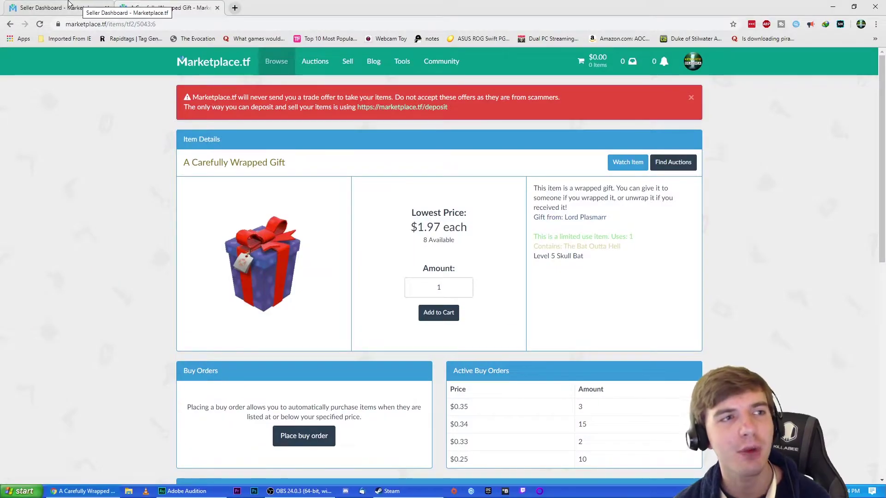
- Deposit Team Fortress 2 items from the Seller Dashboard, opening a trade offer with Bot 85
click(79, 4)
click(698, 59)
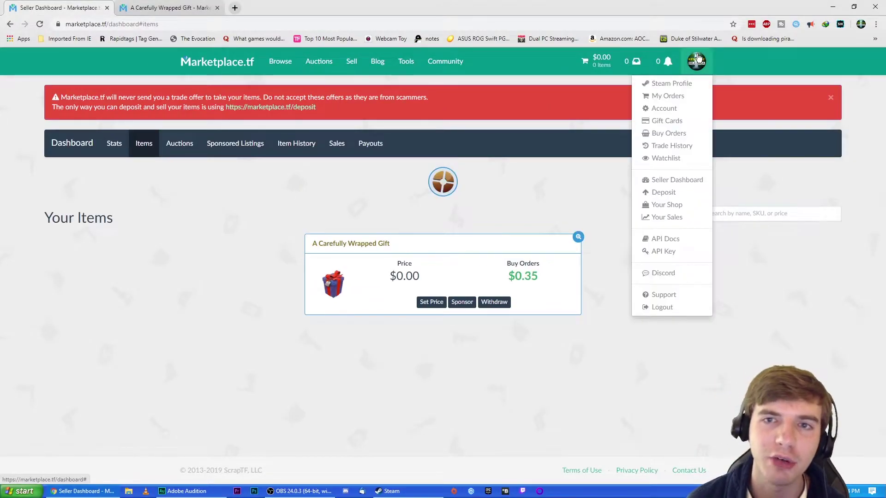
click(675, 179)
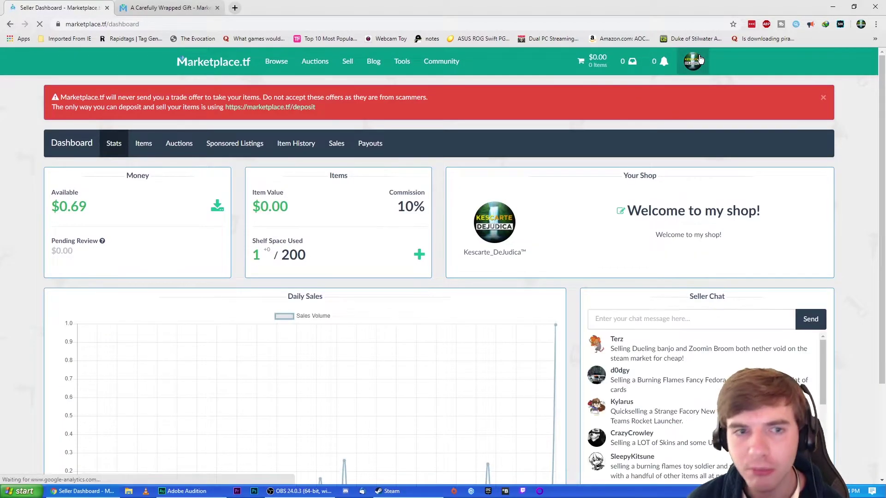
click(699, 59)
click(659, 192)
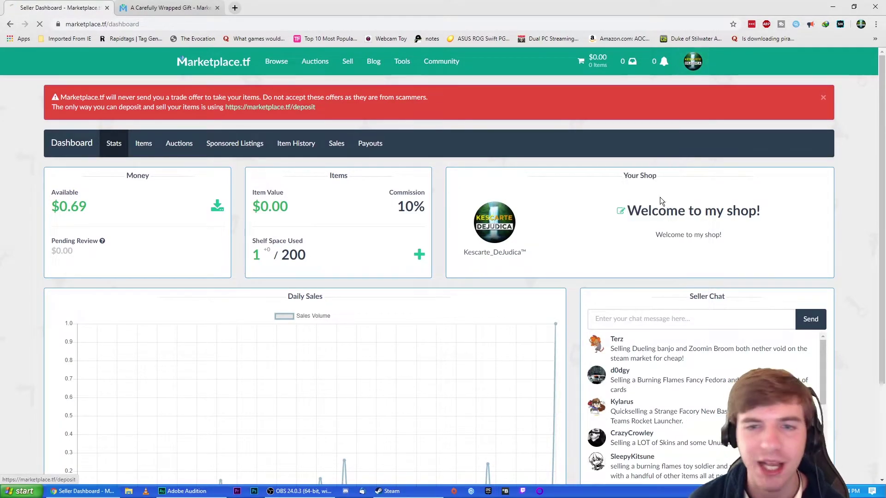
click(420, 231)
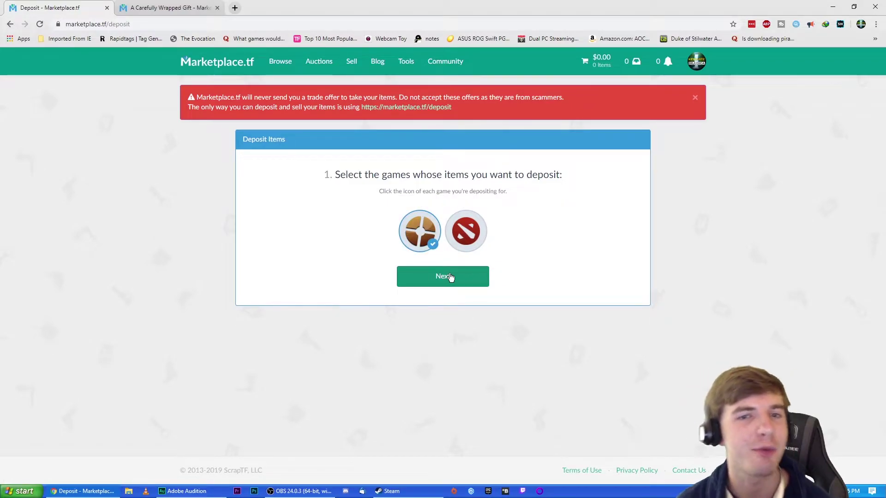
click(433, 278)
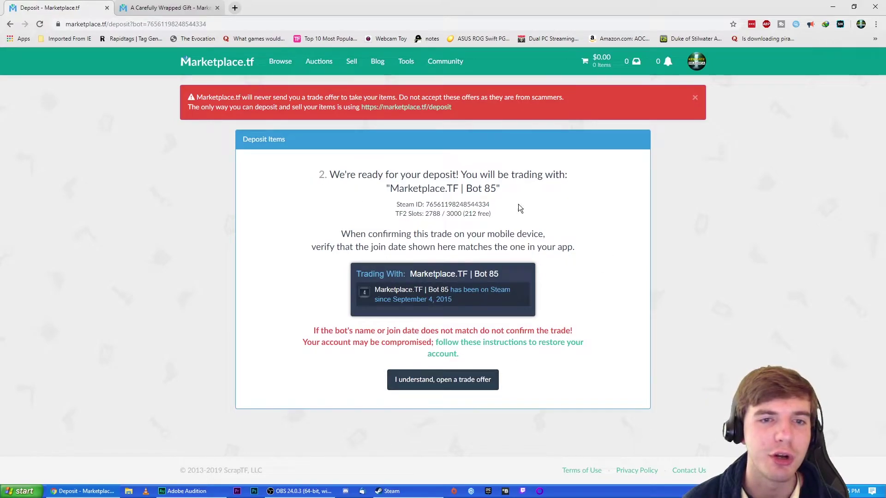
click(425, 379)
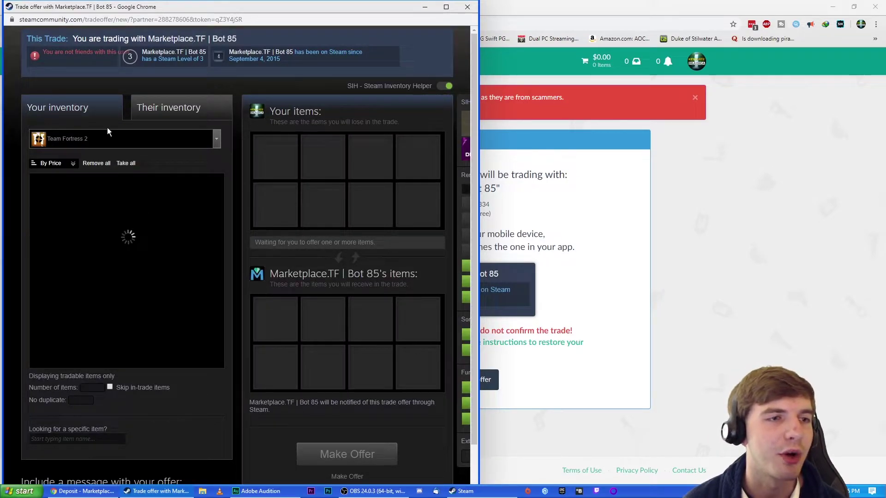
- Show the Team Fortress 2 inventory and add the 14 wrapped gifts on its first page
click(135, 148)
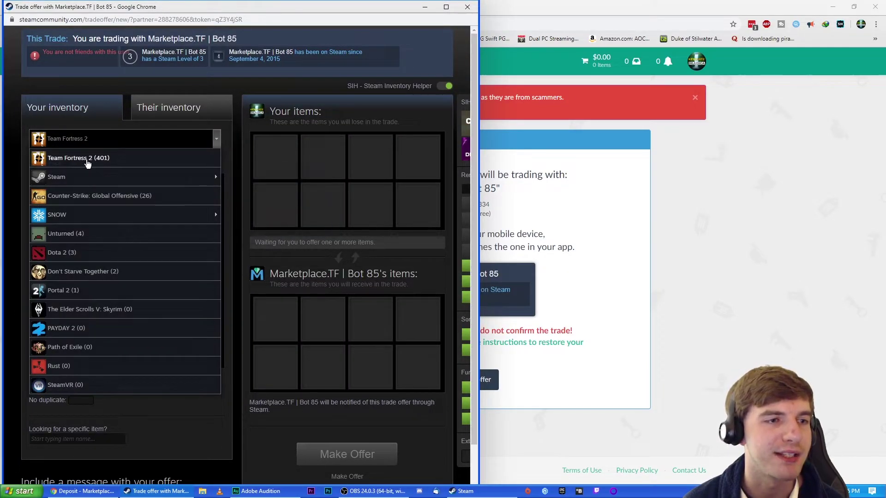
click(87, 162)
drag(159, 205, 289, 176)
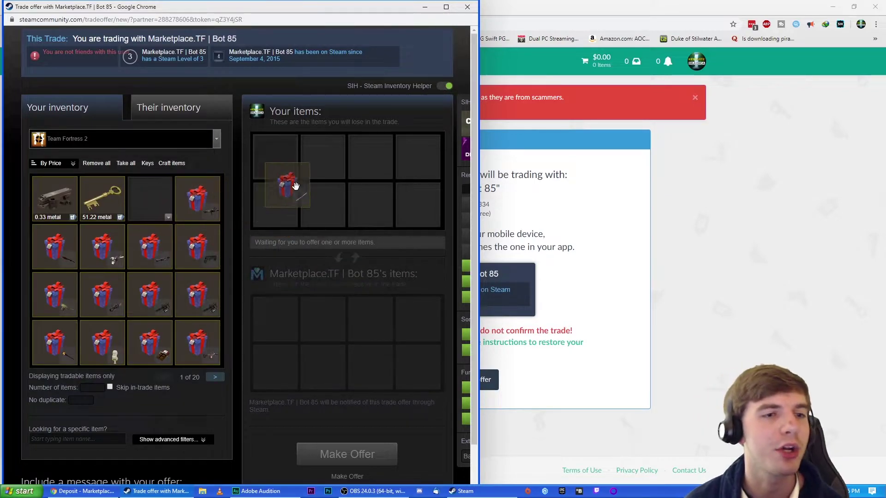
drag(216, 211, 323, 180)
drag(52, 244, 390, 208)
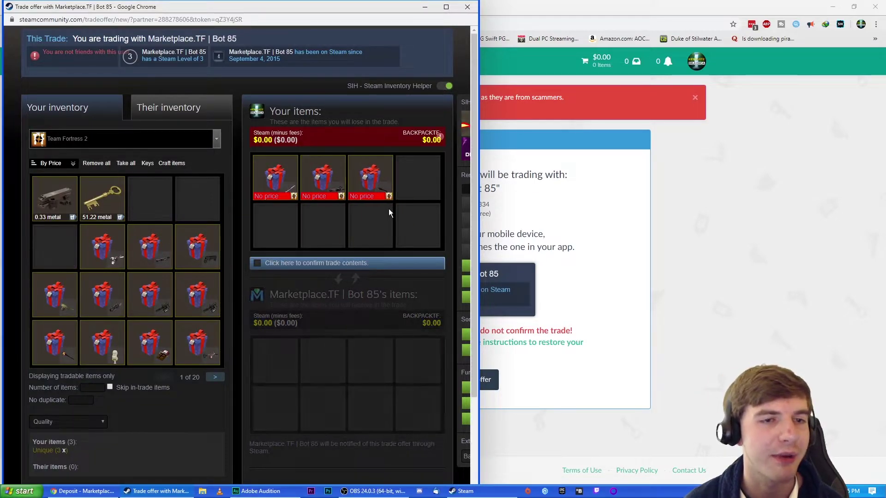
drag(102, 245, 359, 235)
drag(152, 246, 277, 224)
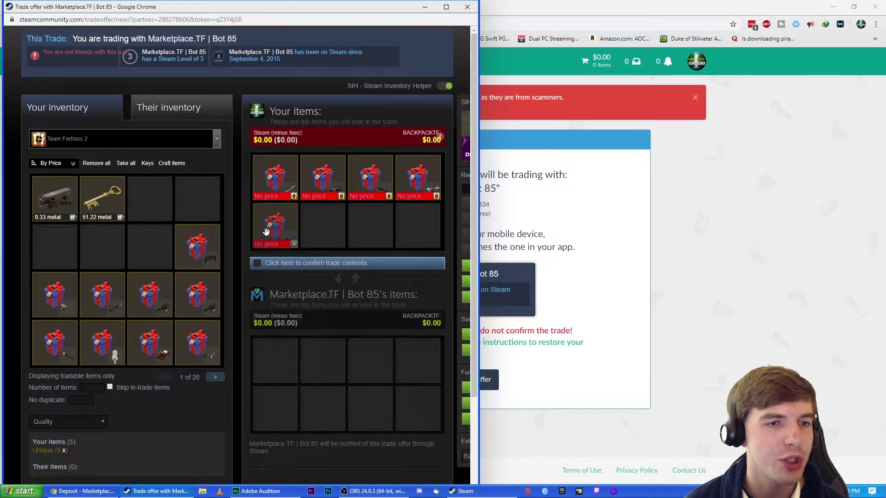
drag(197, 246, 323, 226)
drag(55, 295, 371, 226)
drag(102, 295, 418, 226)
drag(149, 295, 318, 280)
drag(197, 295, 370, 277)
drag(54, 343, 312, 289)
drag(104, 345, 332, 320)
drag(149, 343, 282, 323)
drag(197, 352, 303, 328)
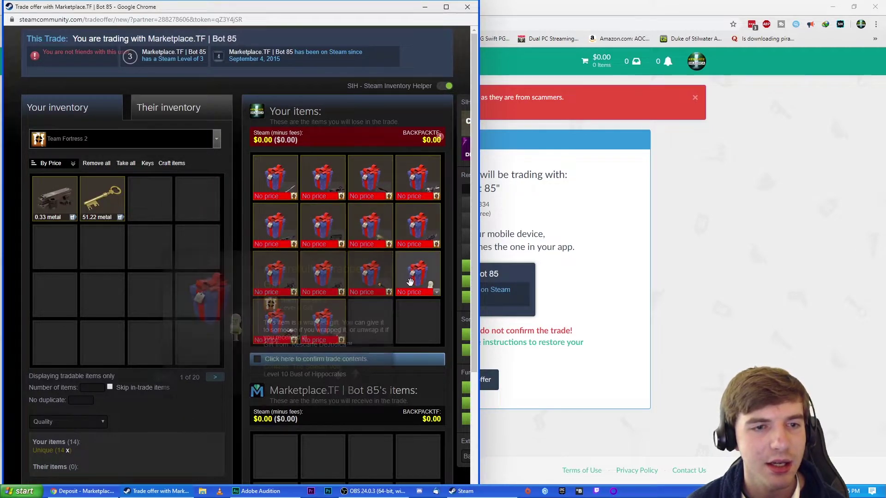
- Add the 5 wrapped gifts from the next inventory page, bringing the offer to 19
click(216, 379)
double_click(54, 199)
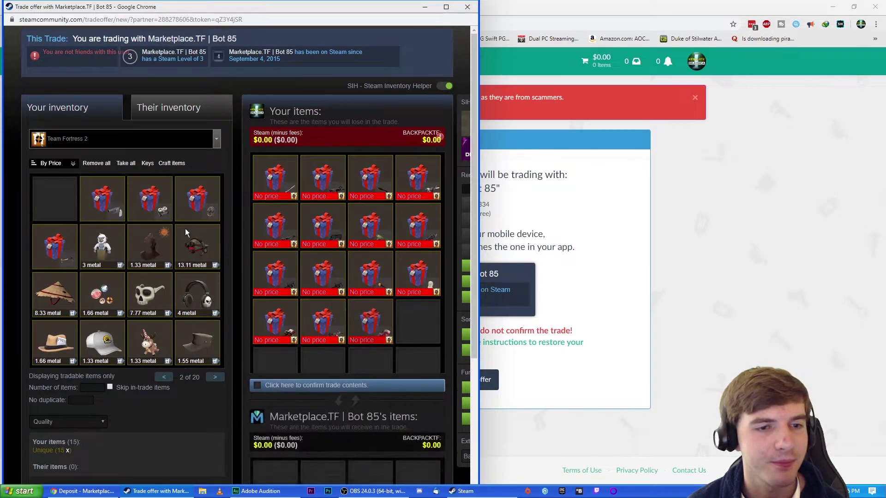
double_click(108, 203)
double_click(150, 203)
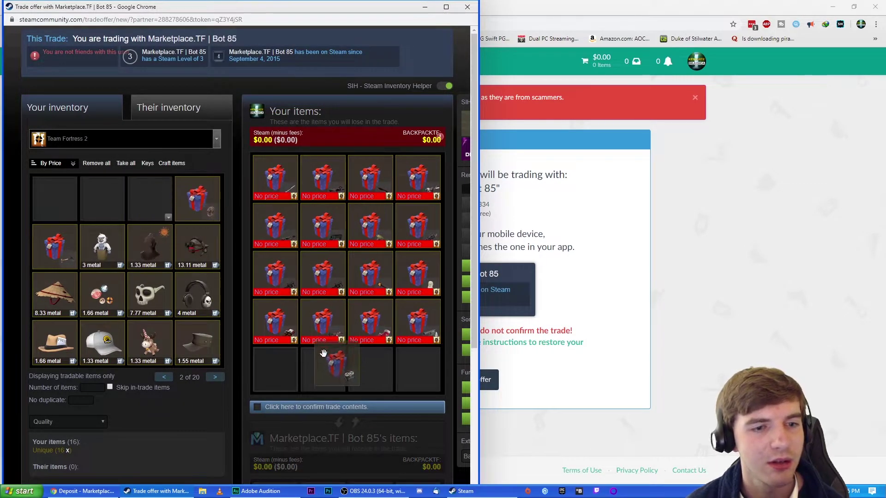
double_click(198, 198)
double_click(55, 247)
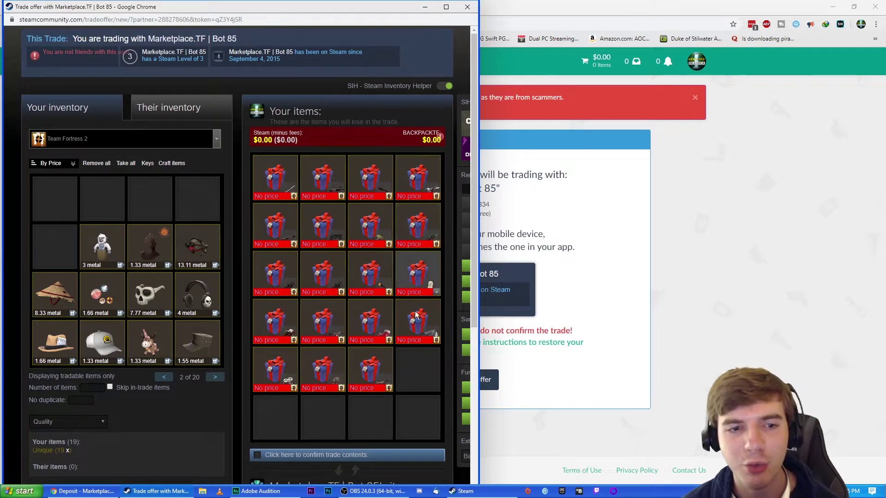
scroll(351, 372, down, 5)
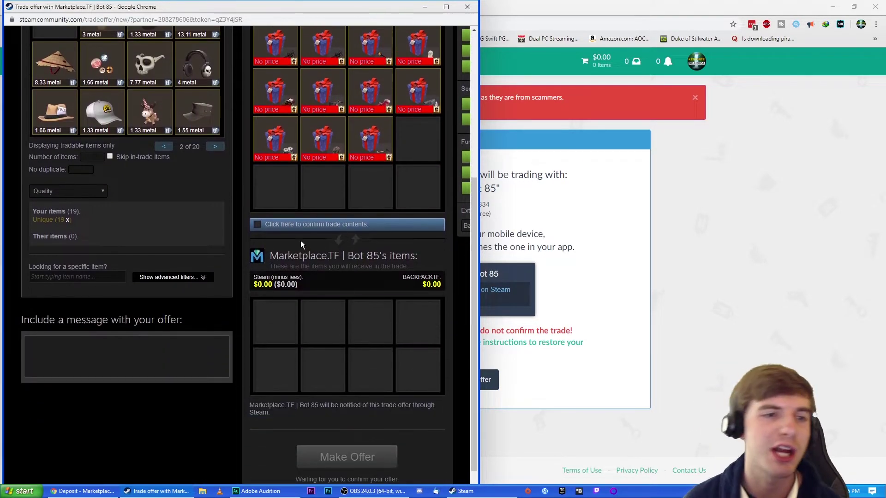
- Confirm the trade contents as a gift and send the offer to Marketplace.TF | Bot 85
click(281, 226)
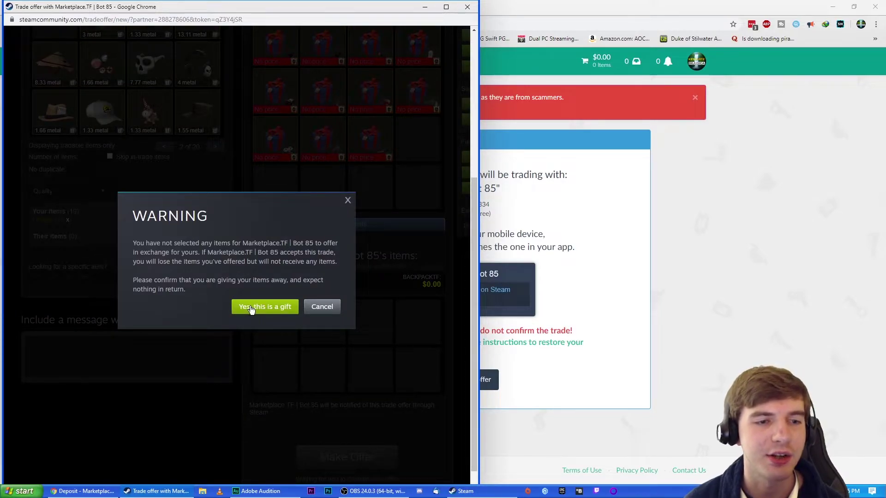
click(251, 310)
click(361, 428)
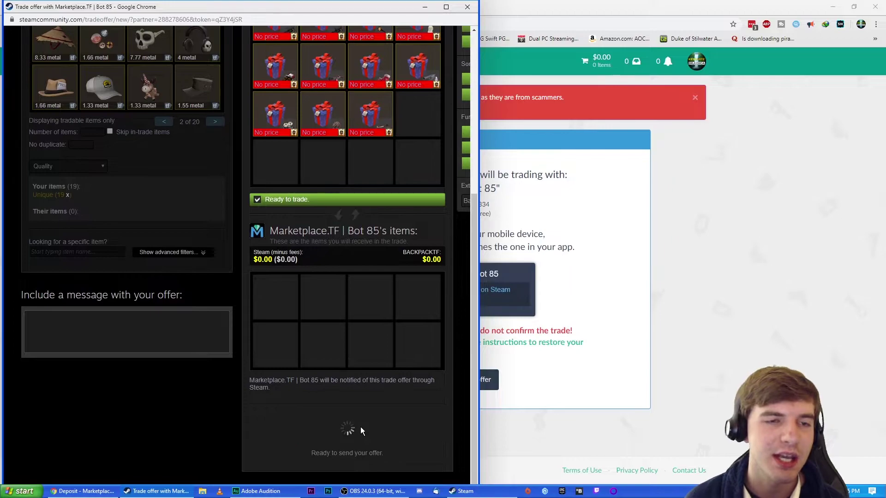
click(380, 301)
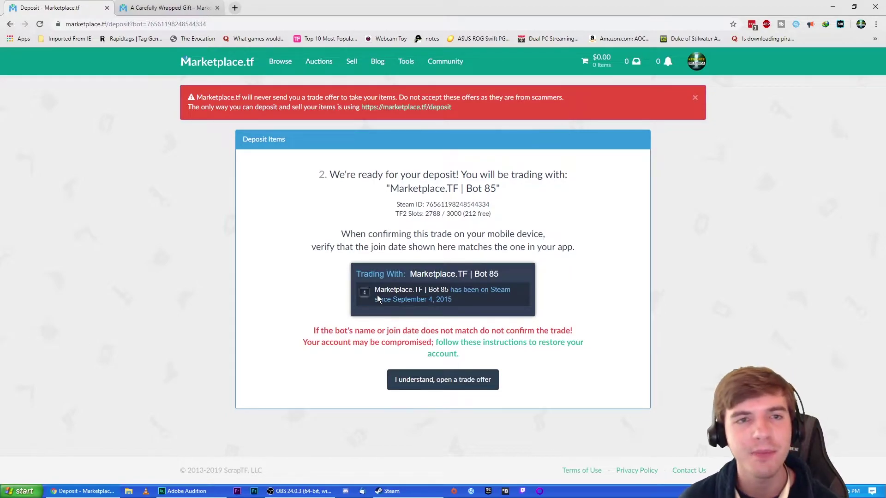
- Open the Seller Dashboard from the account menu, now showing 20 of 200 shelf slots
click(697, 62)
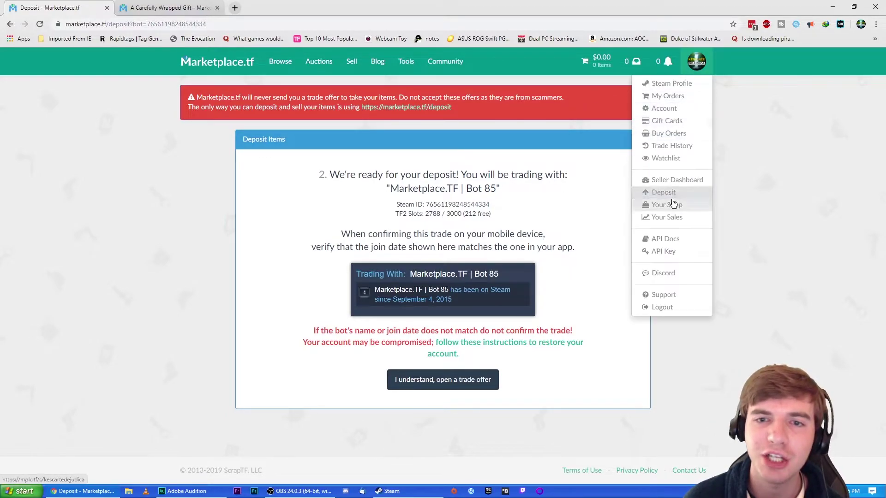
click(667, 180)
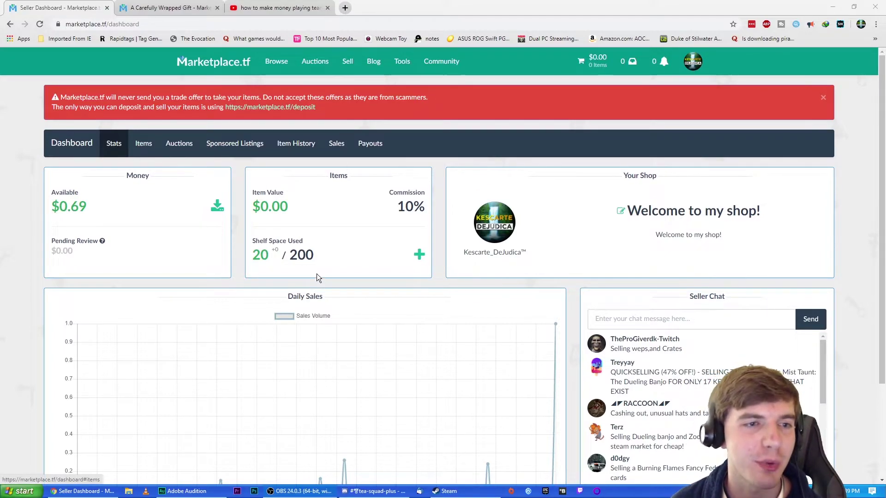
- List the 20 unpriced A Carefully Wrapped Gifts and check their top buy order of $0.35
click(143, 146)
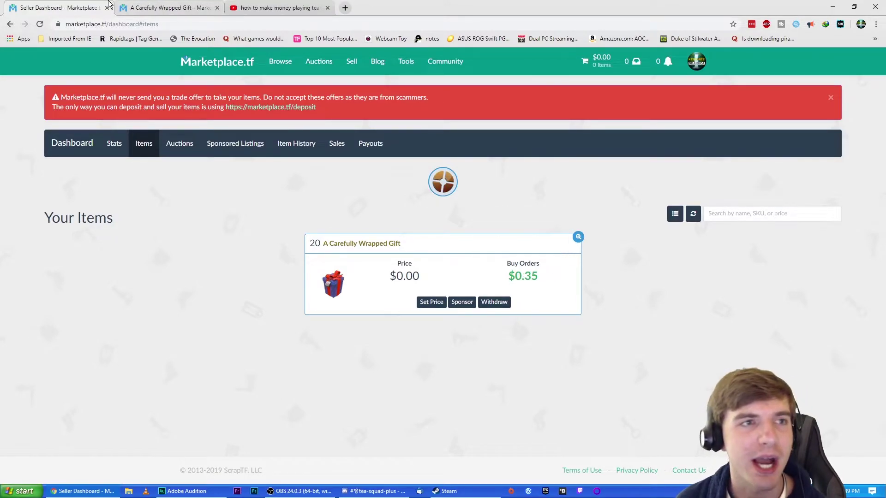
click(133, 6)
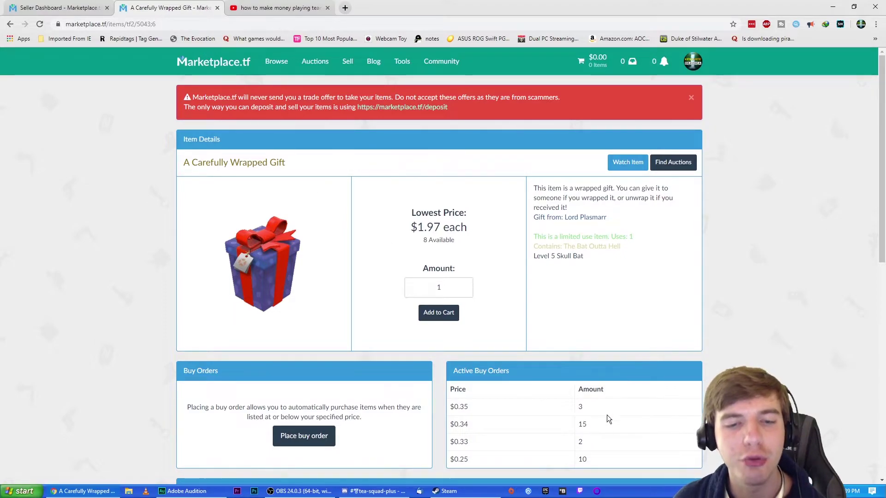
click(21, 7)
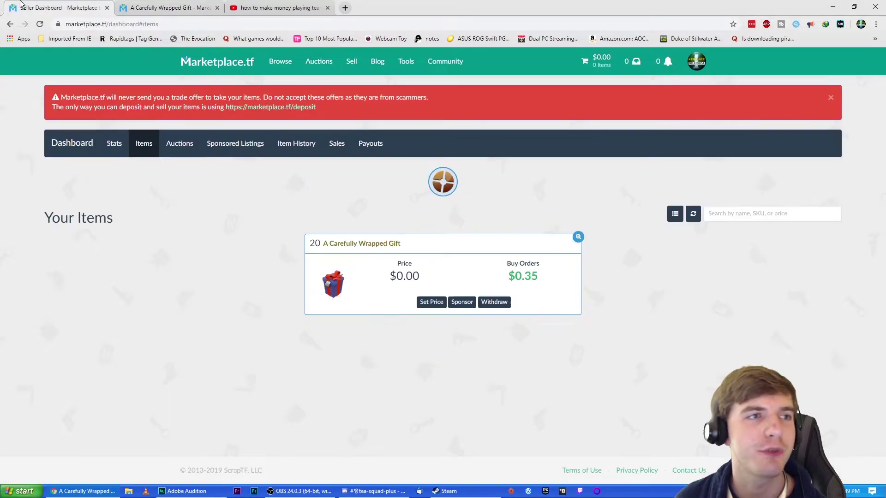
- Price the 20 wrapped gifts at $0.35 each in Buyer Pays
click(432, 302)
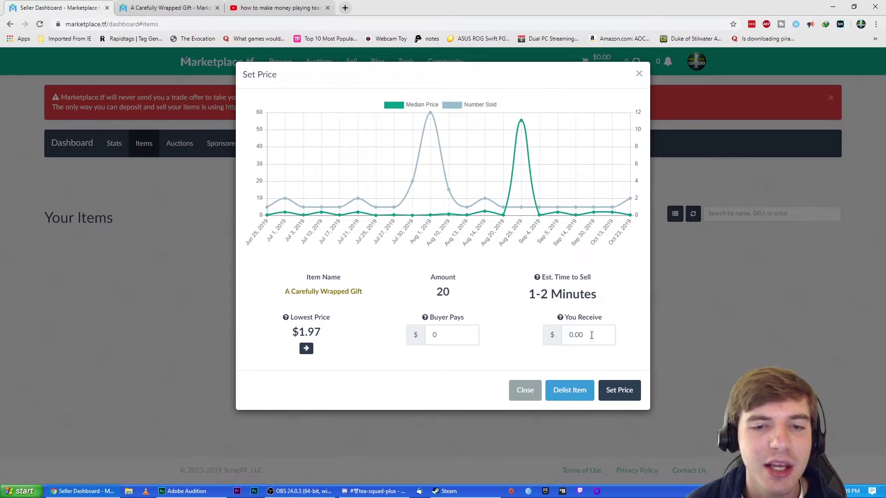
click(461, 337)
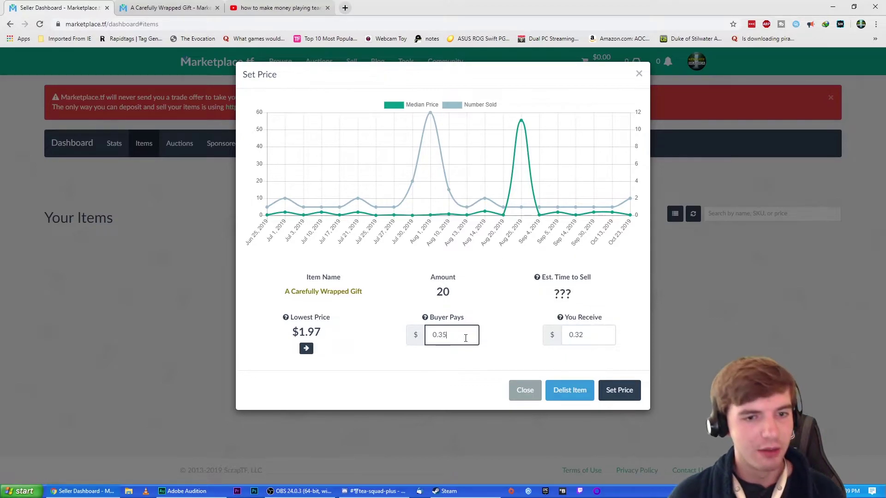
click(615, 395)
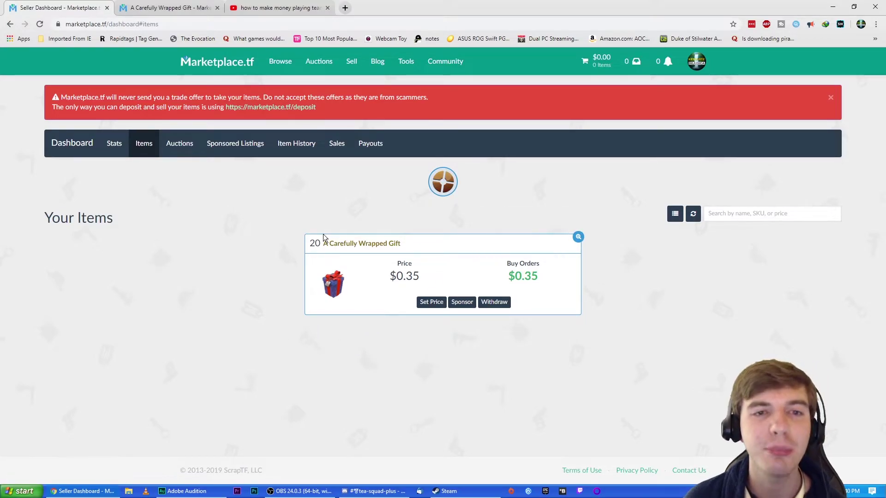
- Reload the dashboard item list and bring up the gift's item page
click(40, 24)
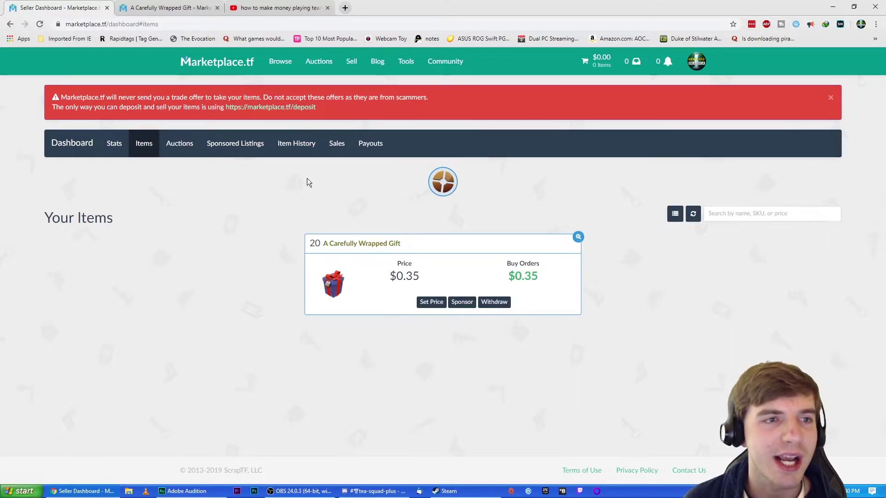
click(171, 8)
scroll(413, 368, down, 3)
scroll(414, 365, down, 7)
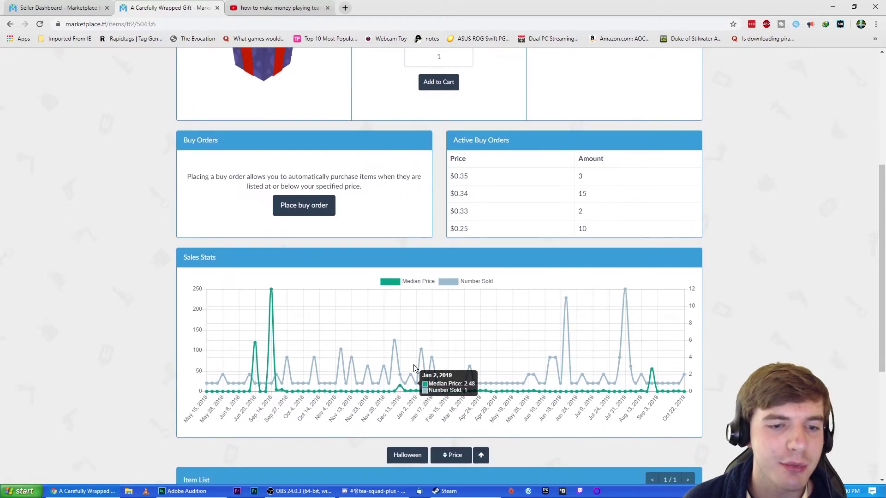
scroll(411, 360, up, 10)
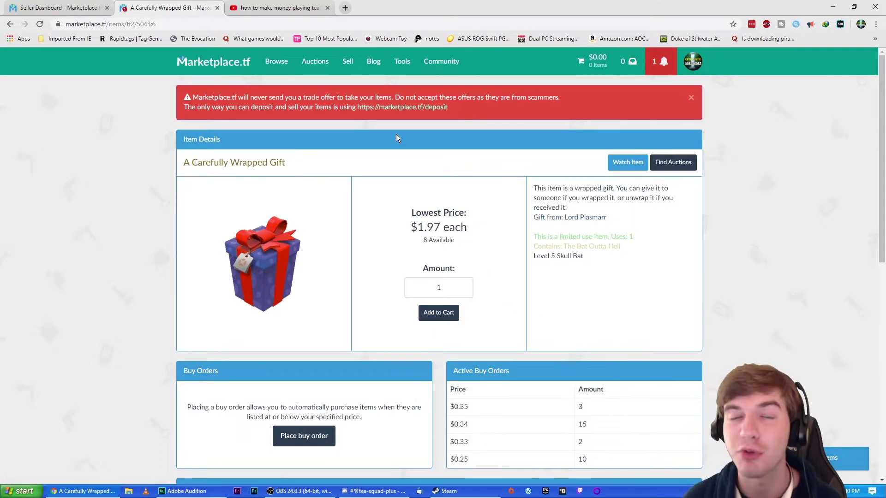
- Reload the gift page and verify $0.35 lowest price, 25 available, top buy order $0.34
click(40, 24)
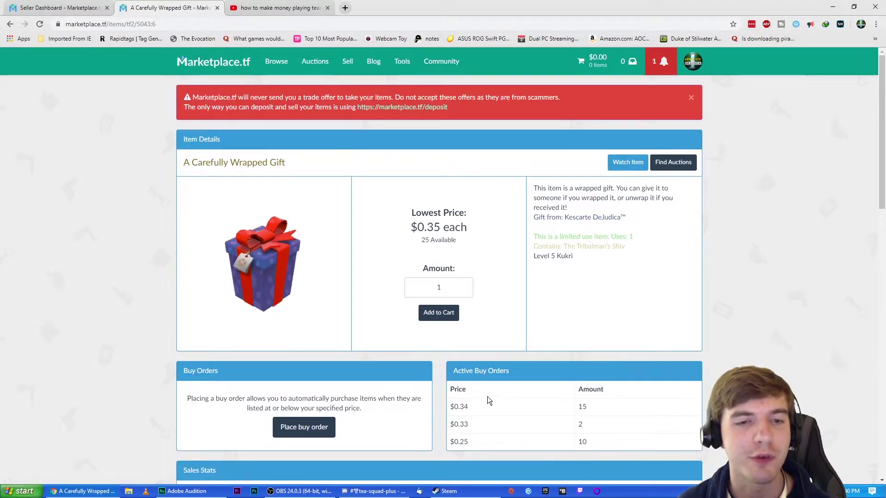
scroll(470, 331, down, 5)
scroll(390, 328, up, 4)
scroll(405, 239, down, 7)
scroll(336, 327, down, 12)
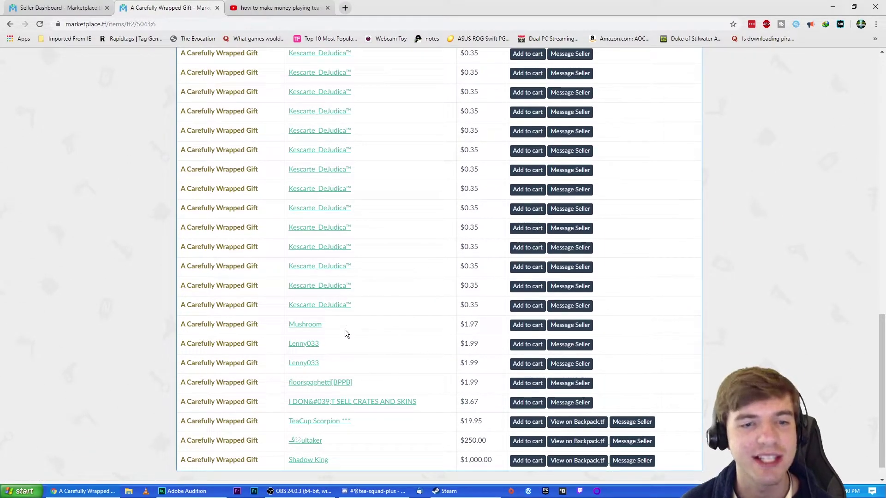
scroll(374, 310, up, 10)
scroll(372, 309, down, 11)
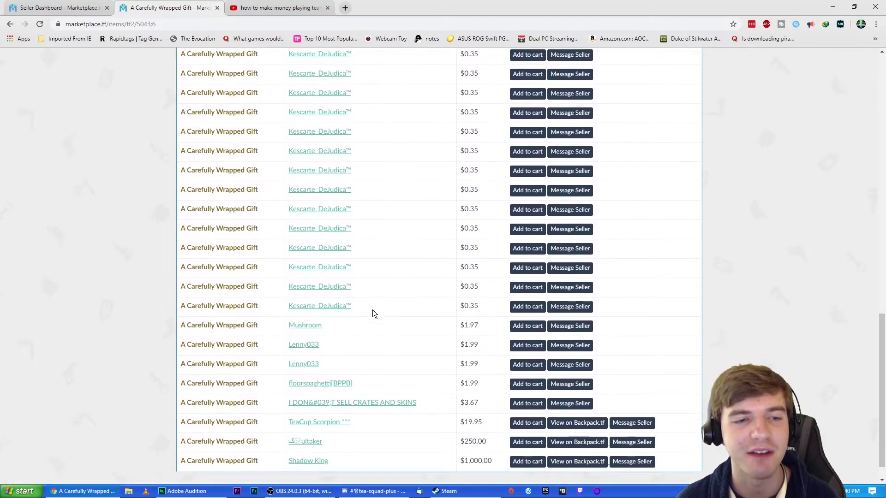
scroll(371, 309, up, 14)
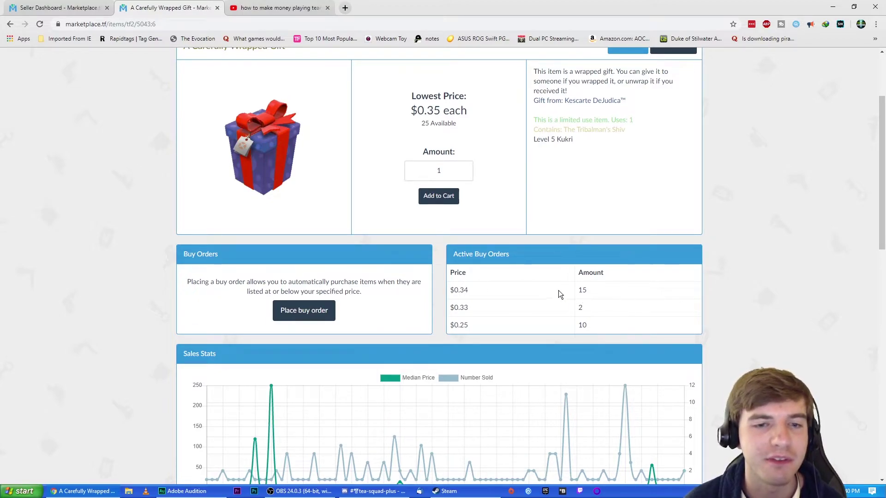
click(97, 14)
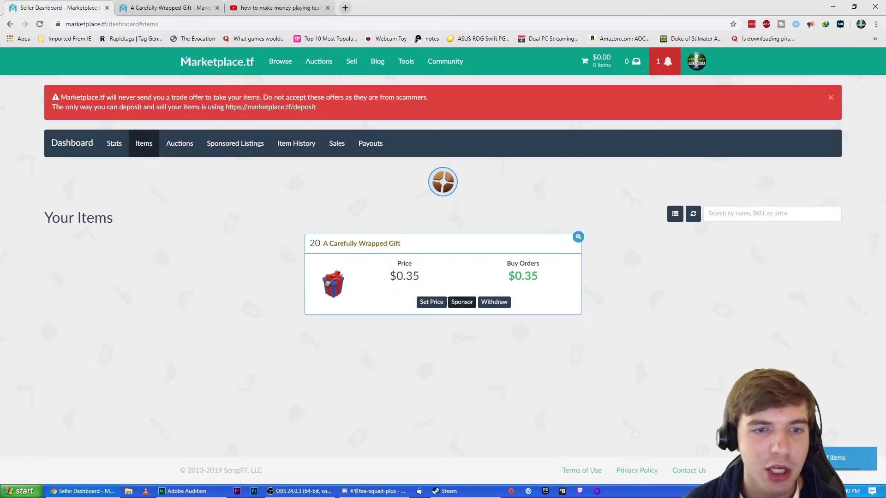
click(433, 301)
click(619, 391)
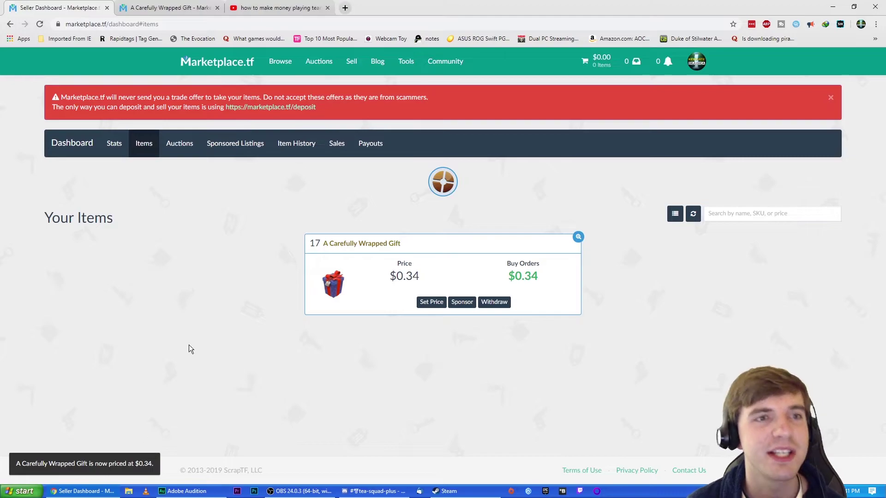
click(156, 5)
click(40, 24)
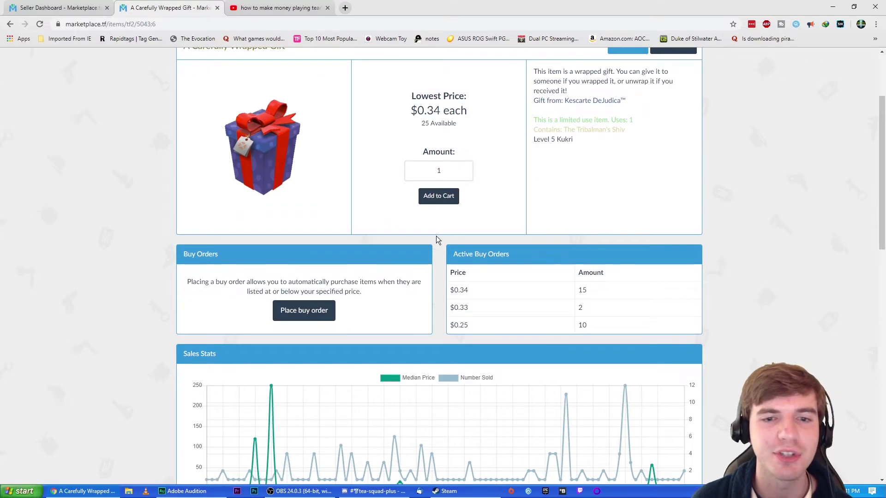
scroll(350, 245, down, 10)
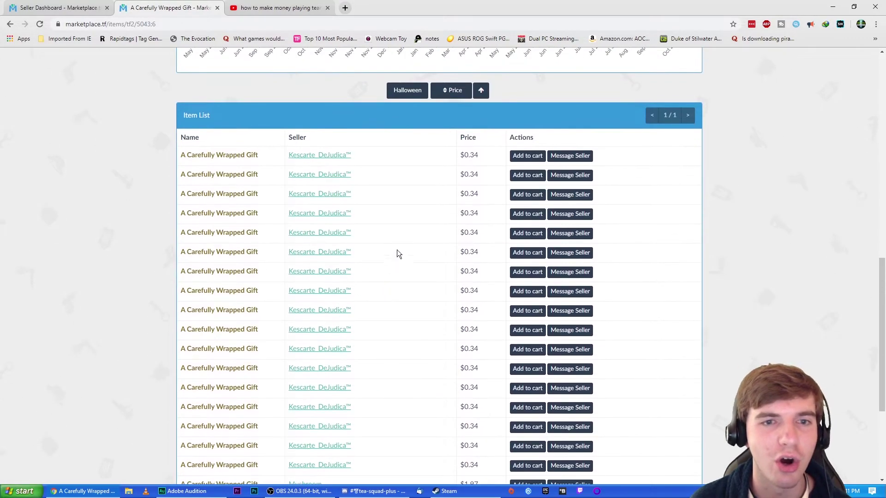
scroll(445, 293, up, 12)
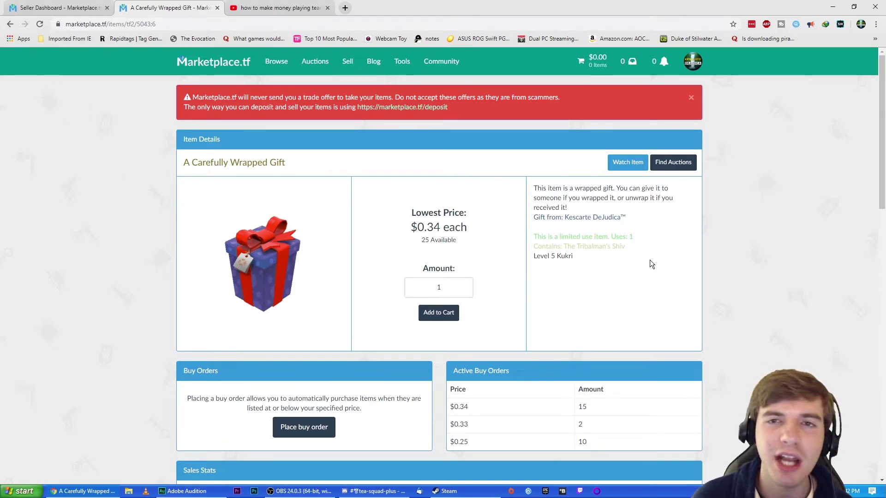
- Refresh the gift page and check sale notifications confirming the $0.34 buy order filled
click(42, 7)
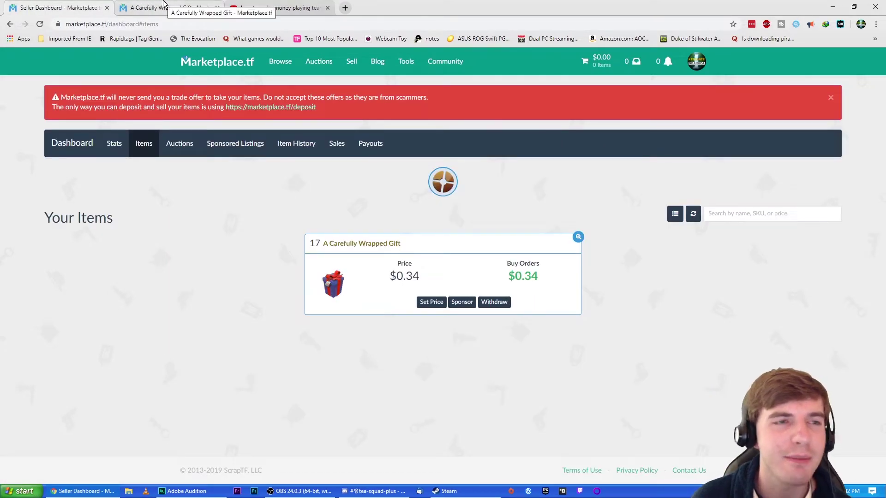
click(163, 4)
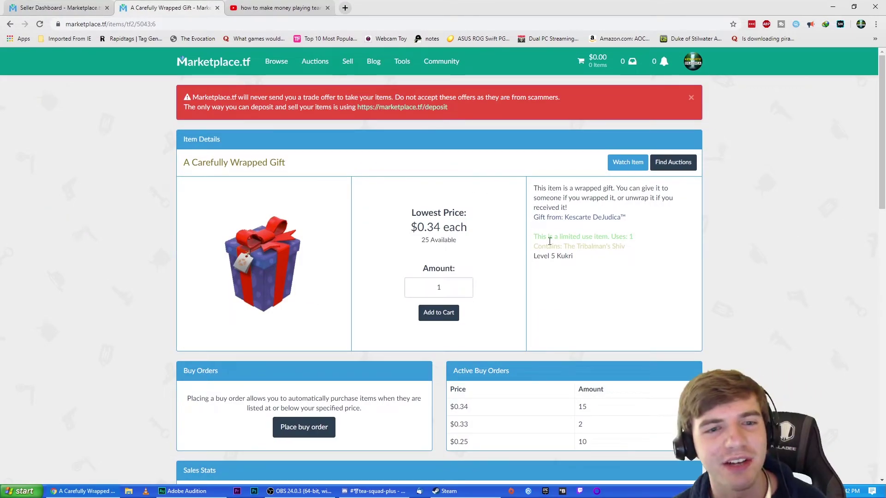
click(40, 24)
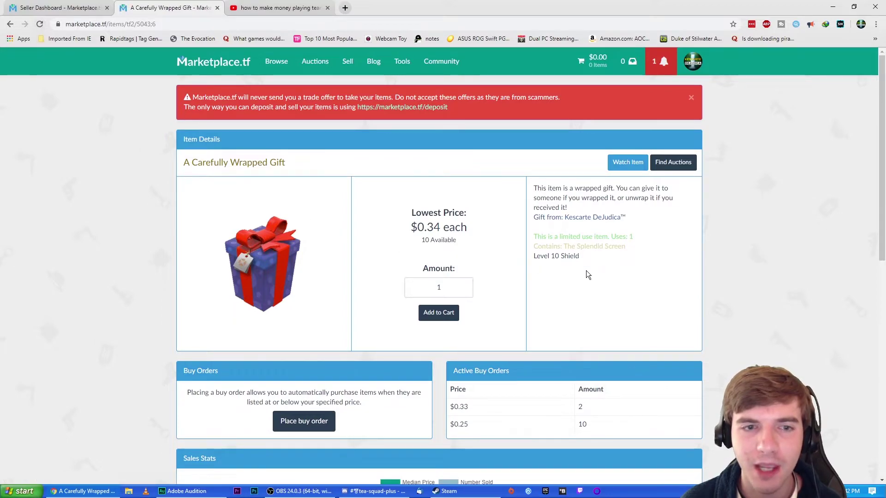
click(664, 65)
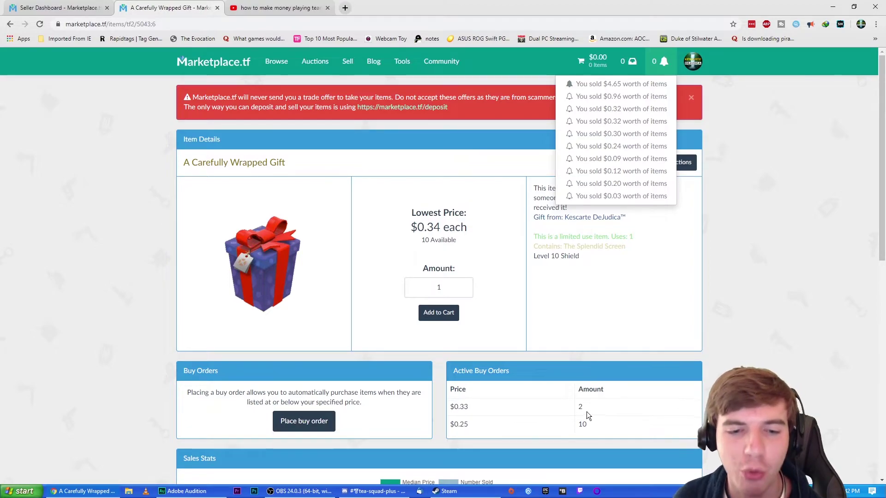
scroll(509, 380, down, 10)
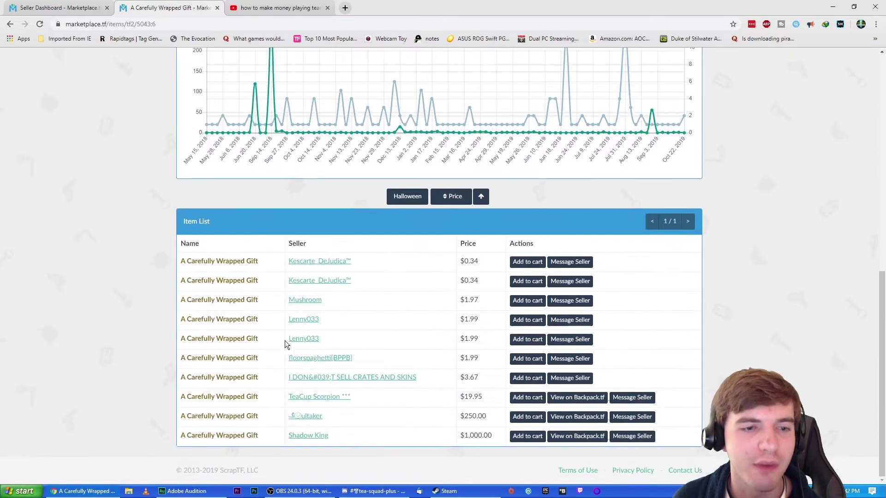
scroll(484, 287, up, 3)
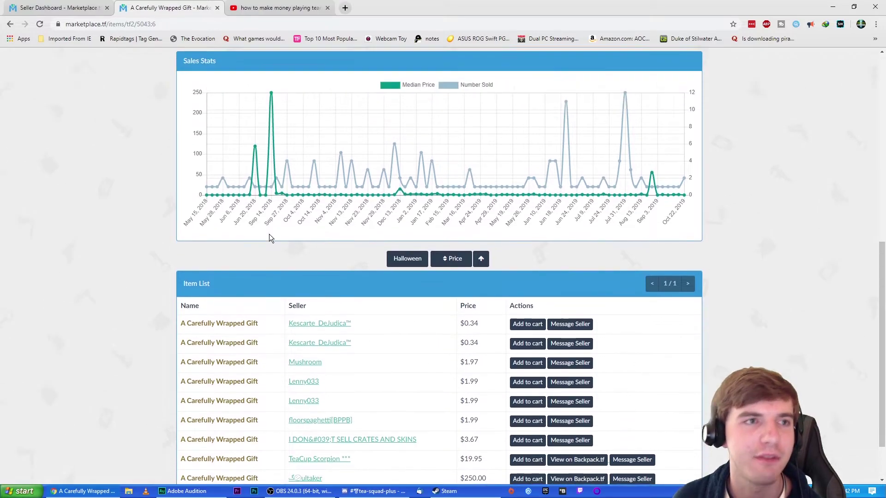
key(ctrl+shift+Tab)
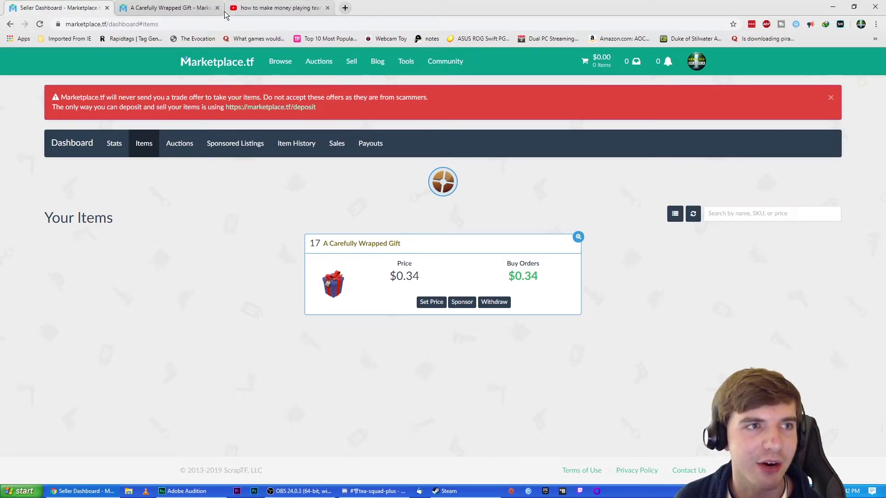
- Remove the old custom price and reprice the remaining 2 wrapped gifts at $0.33
click(39, 24)
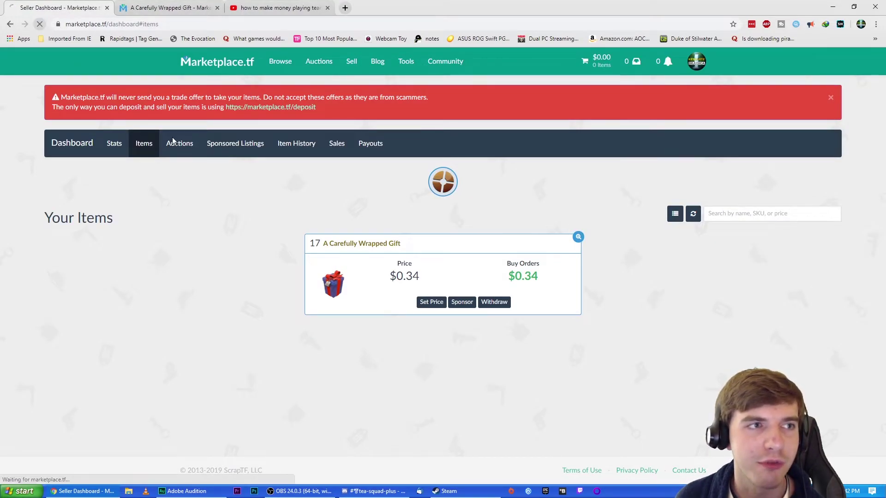
click(430, 304)
click(572, 390)
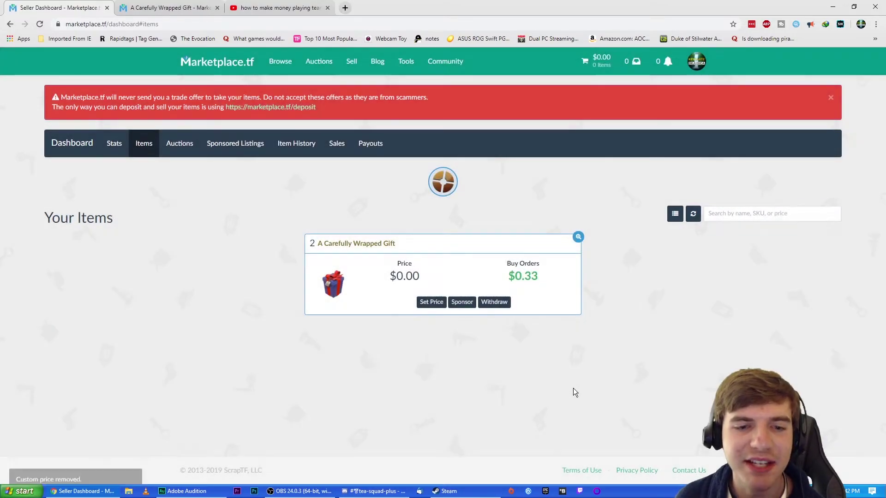
click(431, 303)
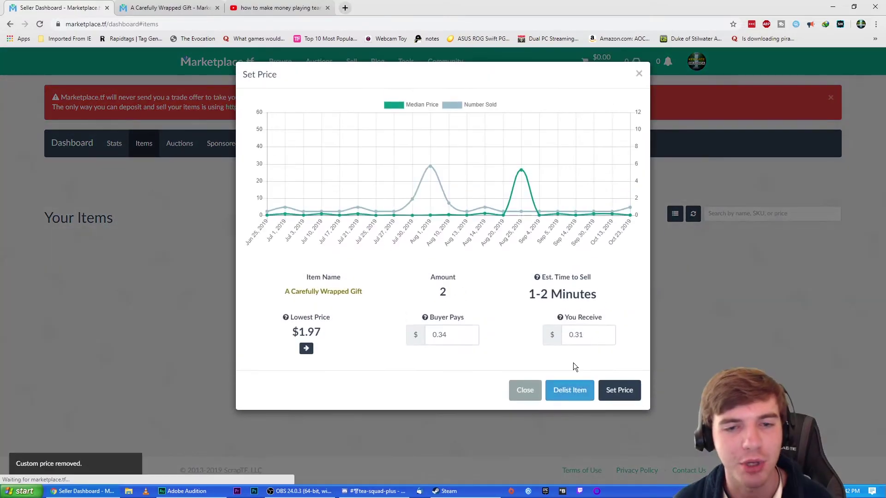
click(452, 333)
key(BackSpace)
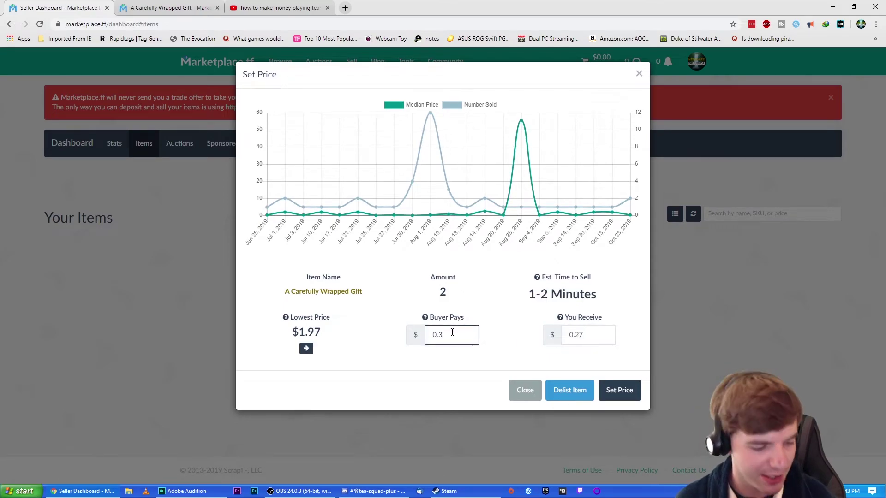
text(3)
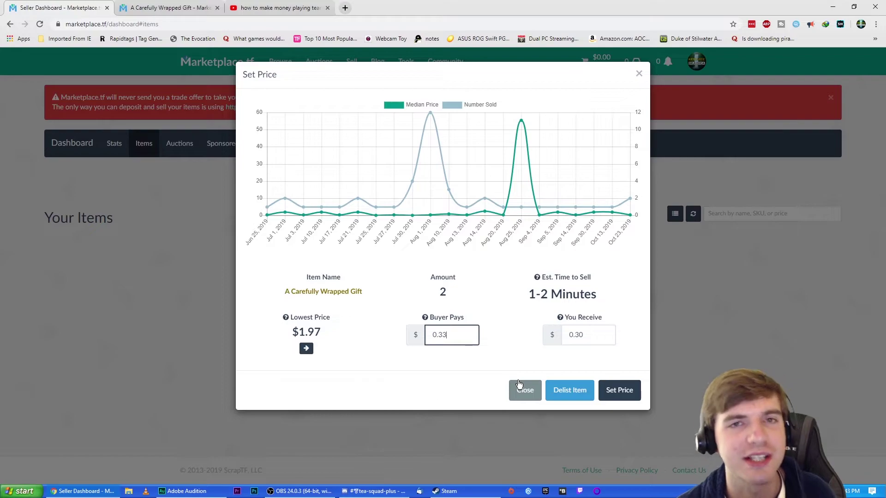
click(618, 392)
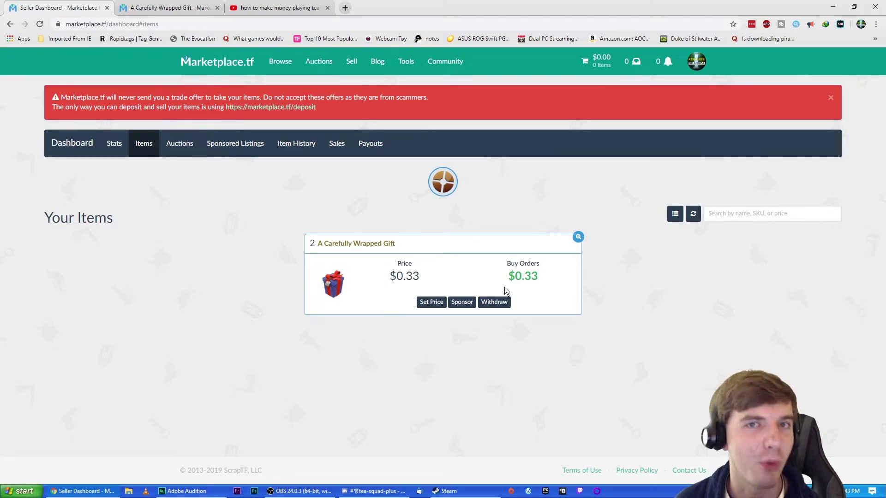
mouse_move(544, 279)
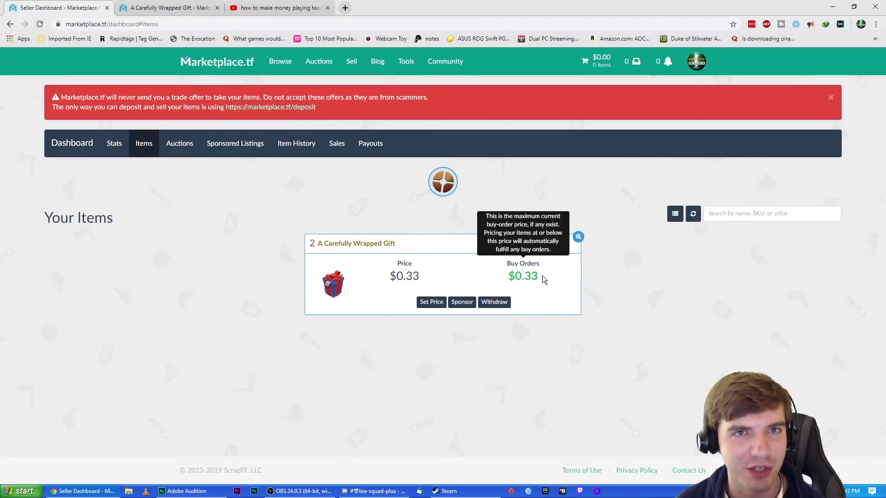
- Reload the gift page, confirming only a $0.25 ×10 buy order and $1.97 lowest price remain
key(ctrl+Tab)
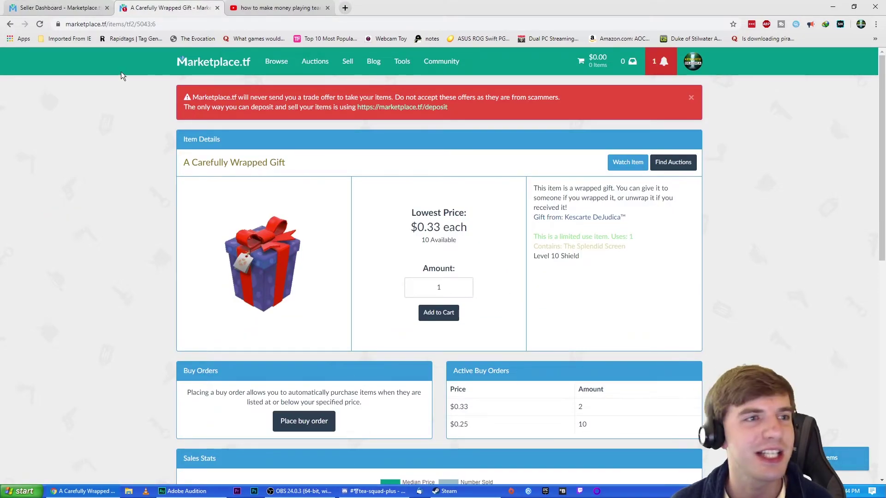
click(39, 24)
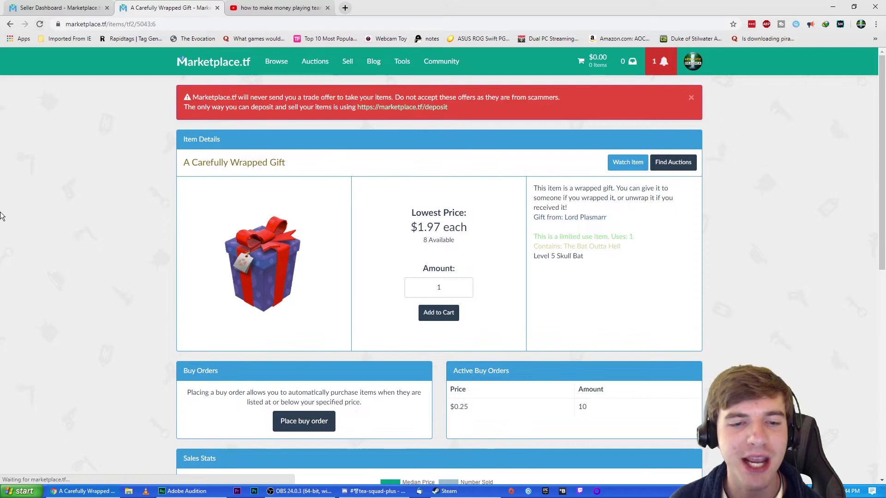
scroll(59, 369, down, 5)
scroll(361, 267, up, 5)
scroll(355, 276, down, 9)
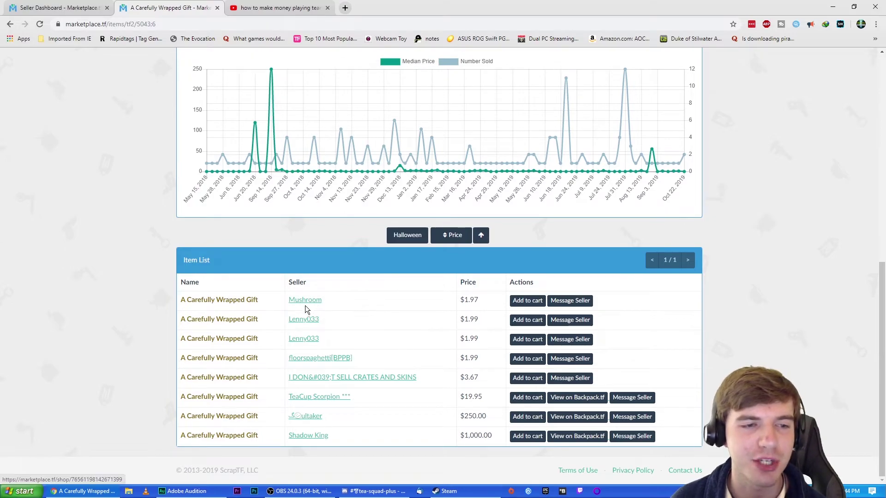
scroll(307, 306, up, 9)
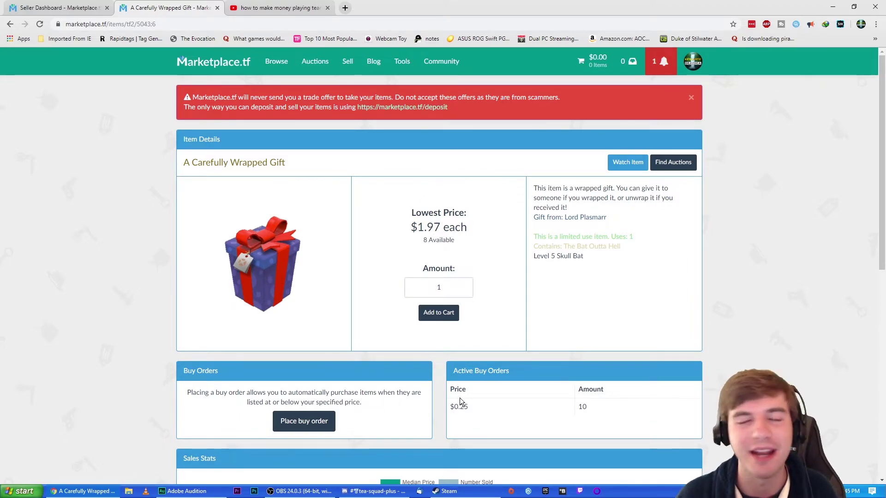
- Review the latest sale notification, then go to the Seller Dashboard showing $6.90 available
click(664, 62)
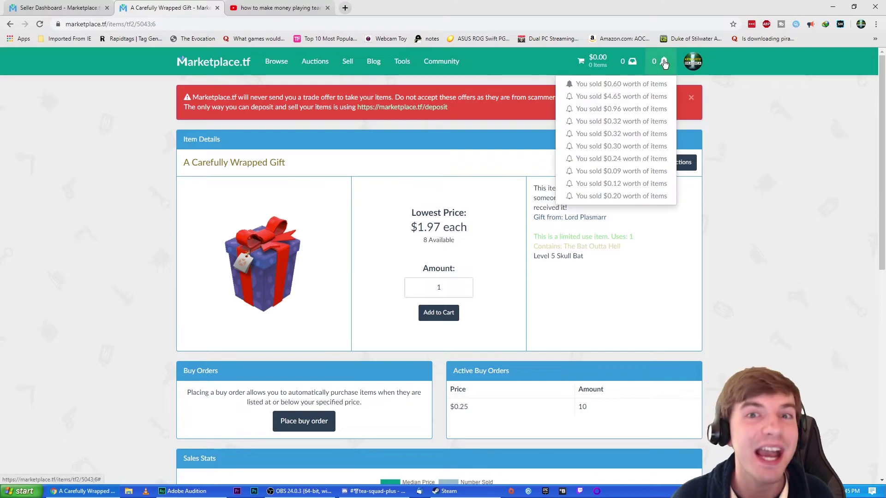
click(663, 62)
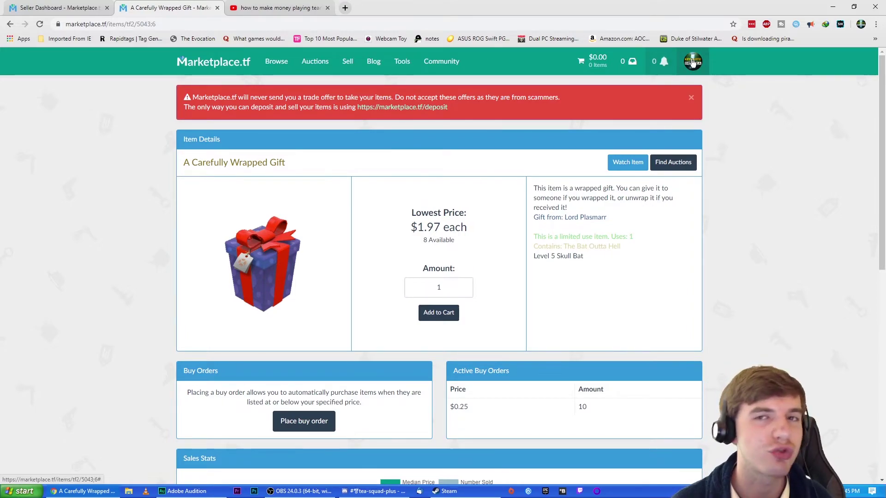
click(688, 72)
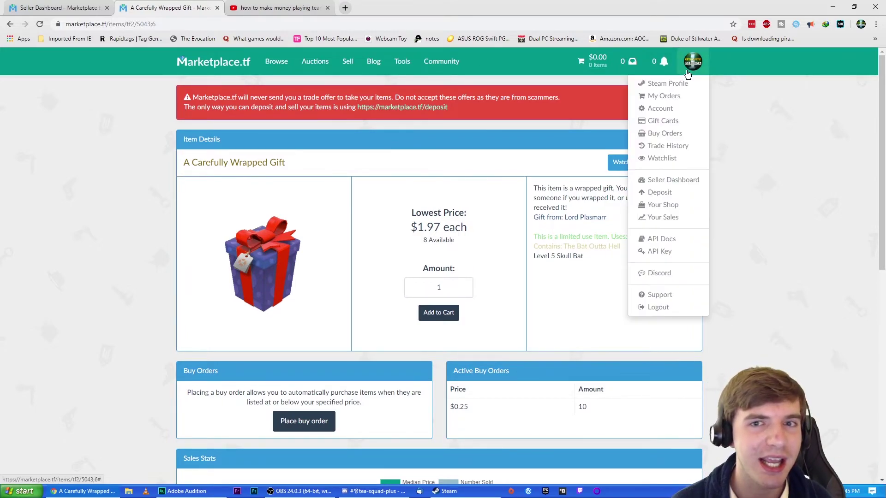
click(673, 180)
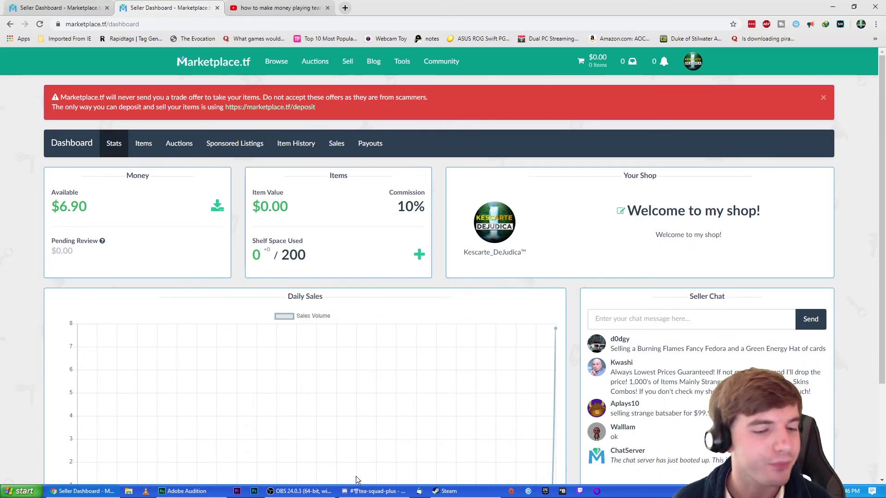
- Calculate 2.22 - .21 = 2.01 with a Google search in a new tab
mouse_move(441, 495)
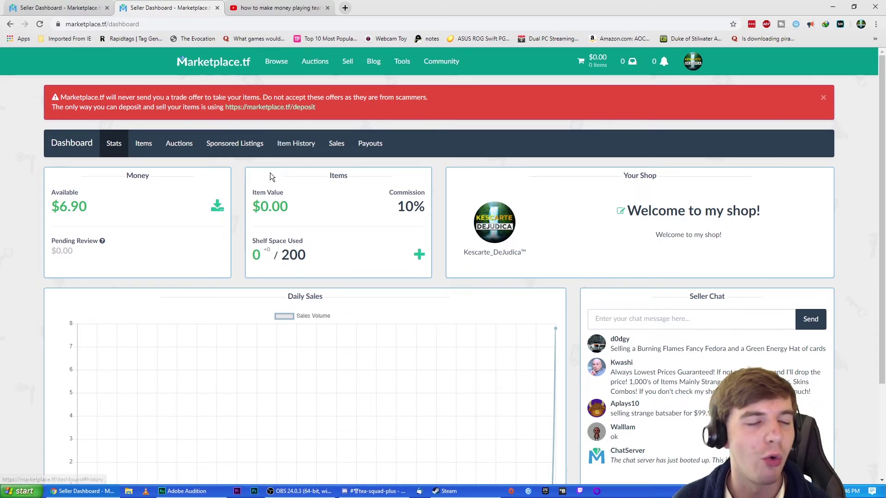
mouse_move(289, 186)
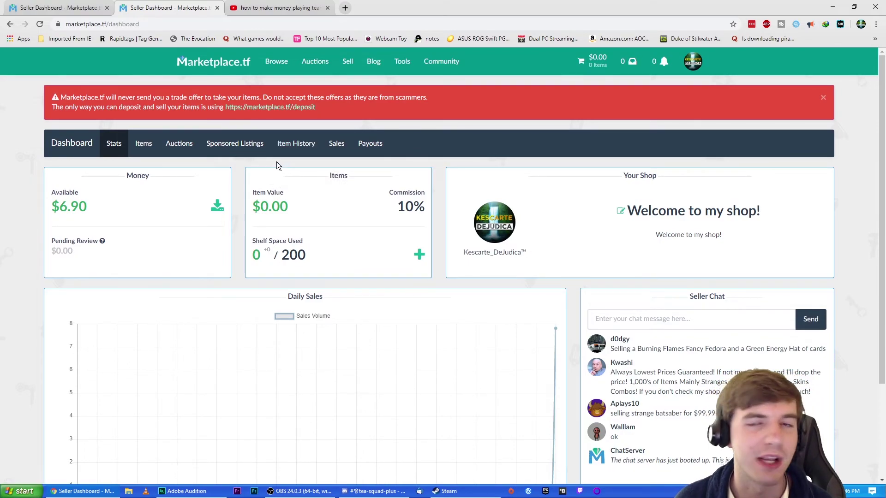